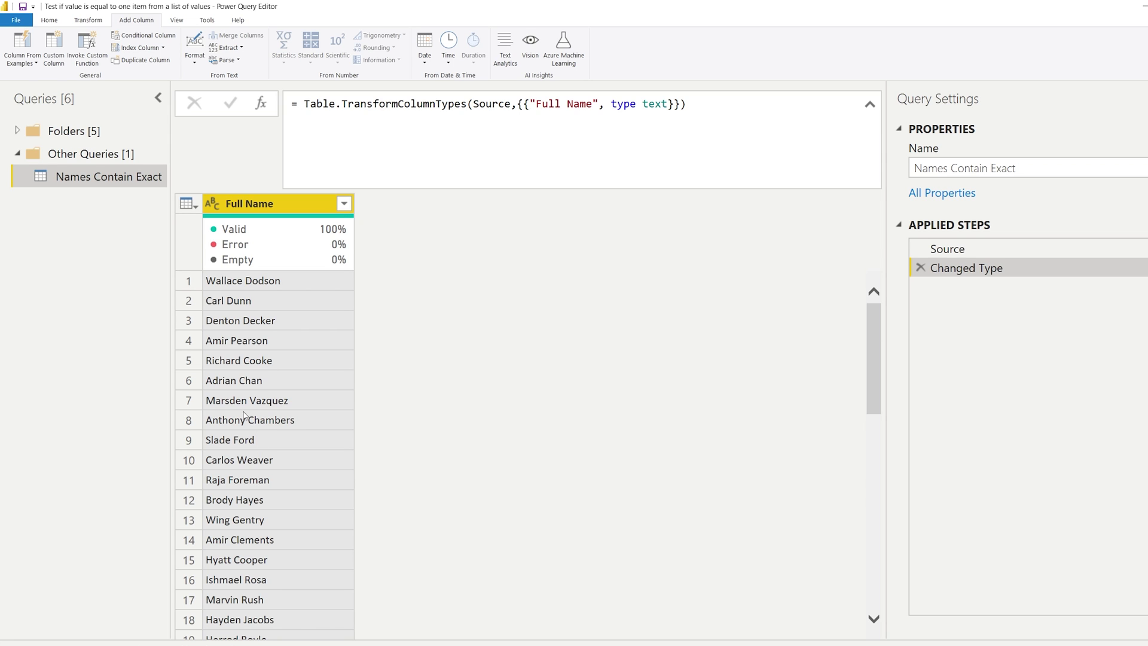
Filter Full Name to only Alec House, Allen Beach, Amir Gill and Aristotle Ball
click(344, 203)
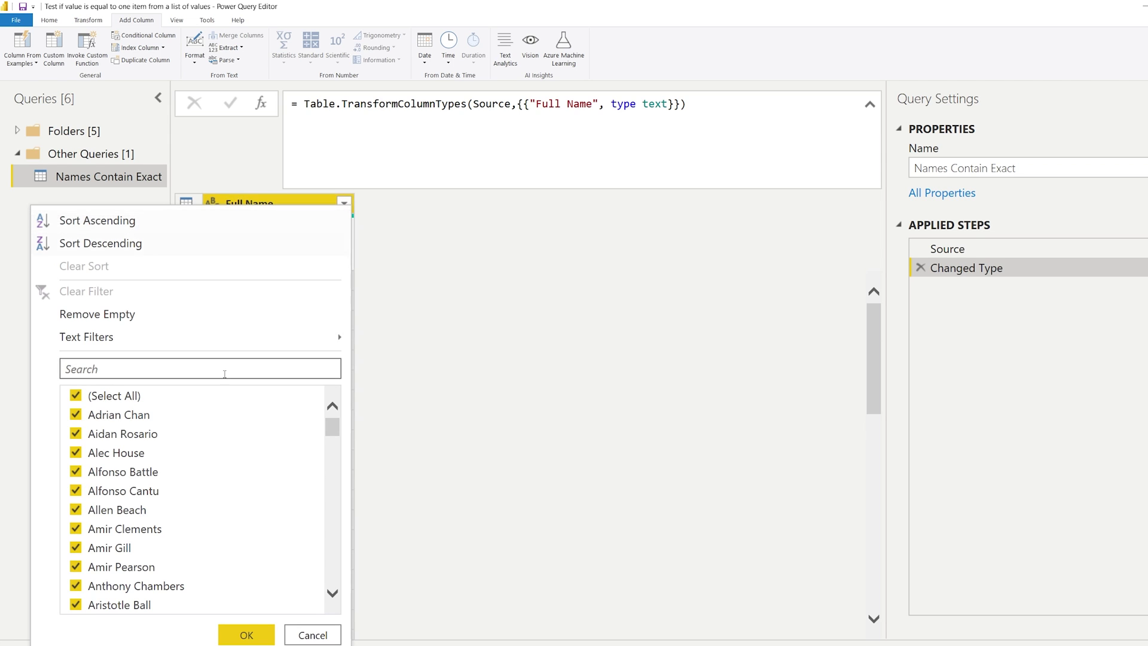
click(144, 395)
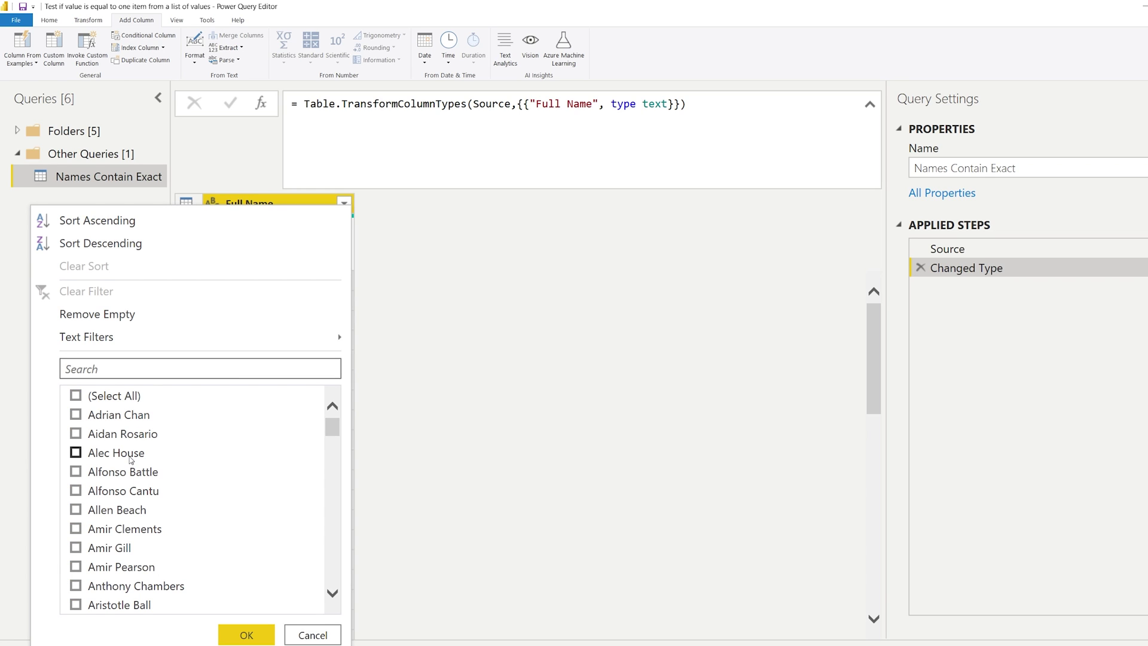
click(130, 456)
click(137, 510)
click(136, 548)
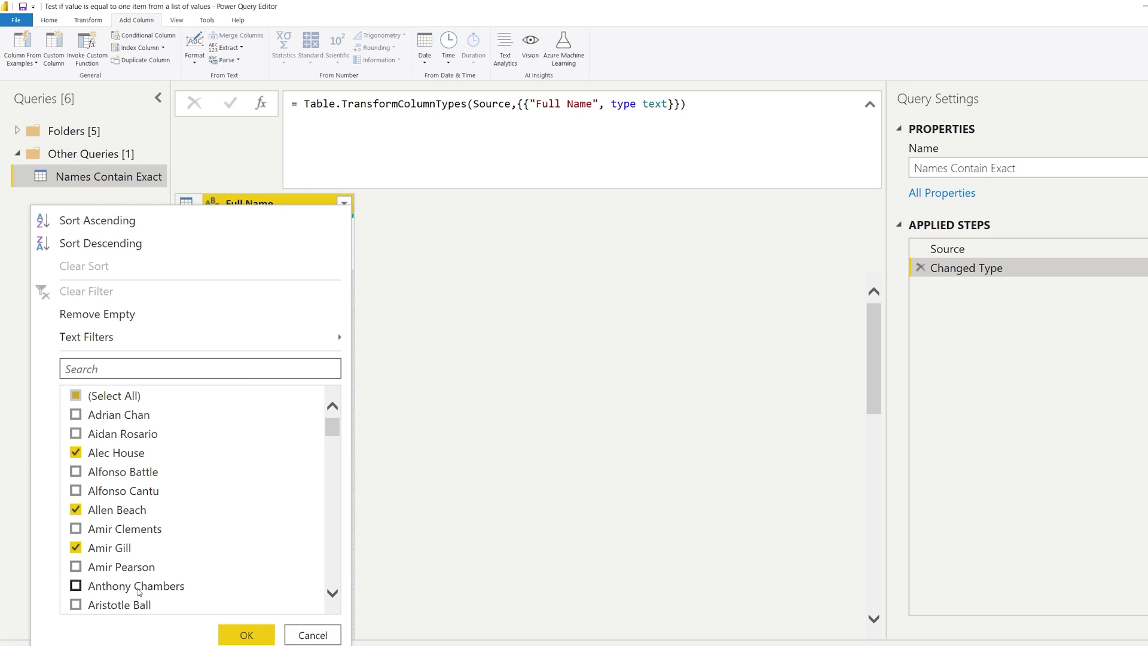
click(136, 604)
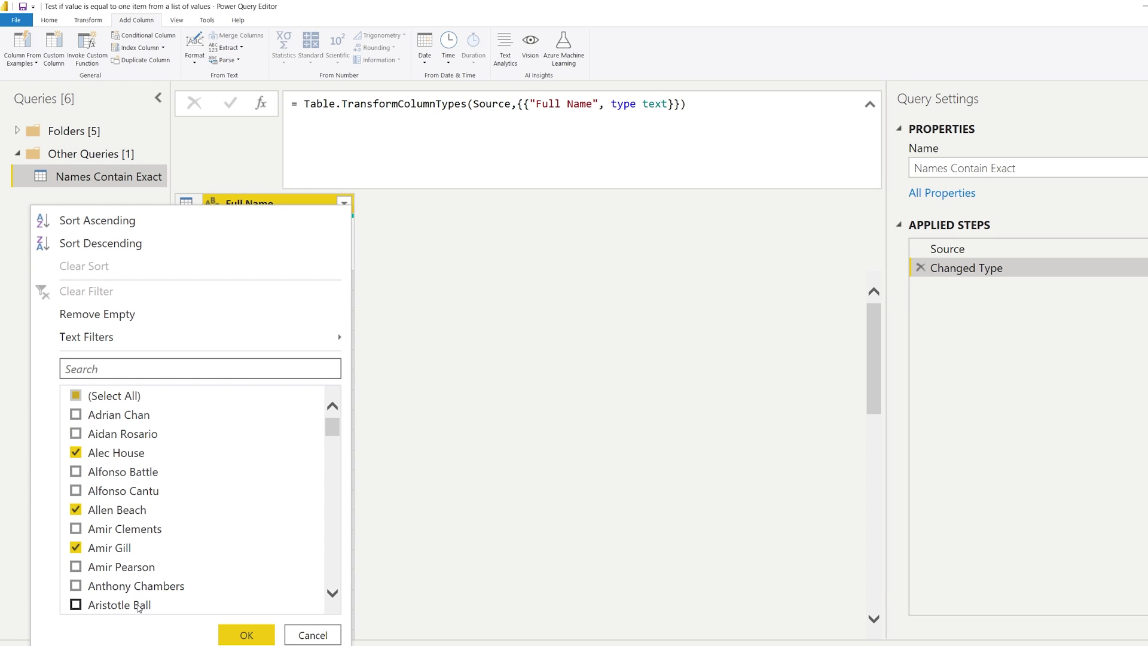
click(246, 635)
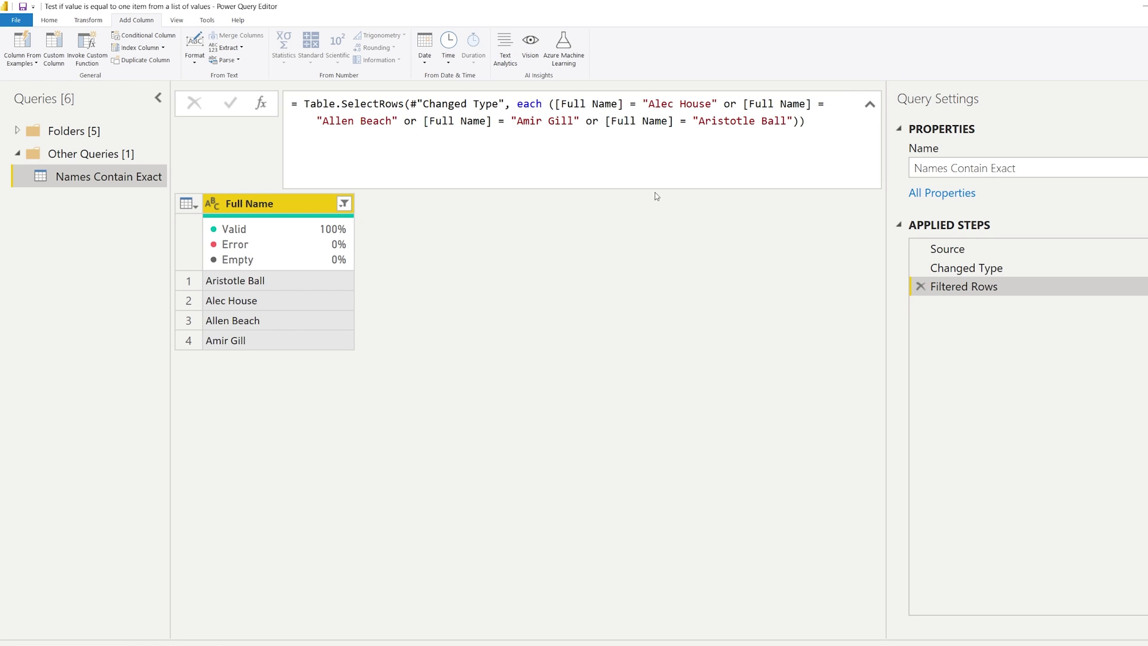
Replace the filter formula's opening parenthesis with List.Contains( {
drag(693, 120, 586, 121)
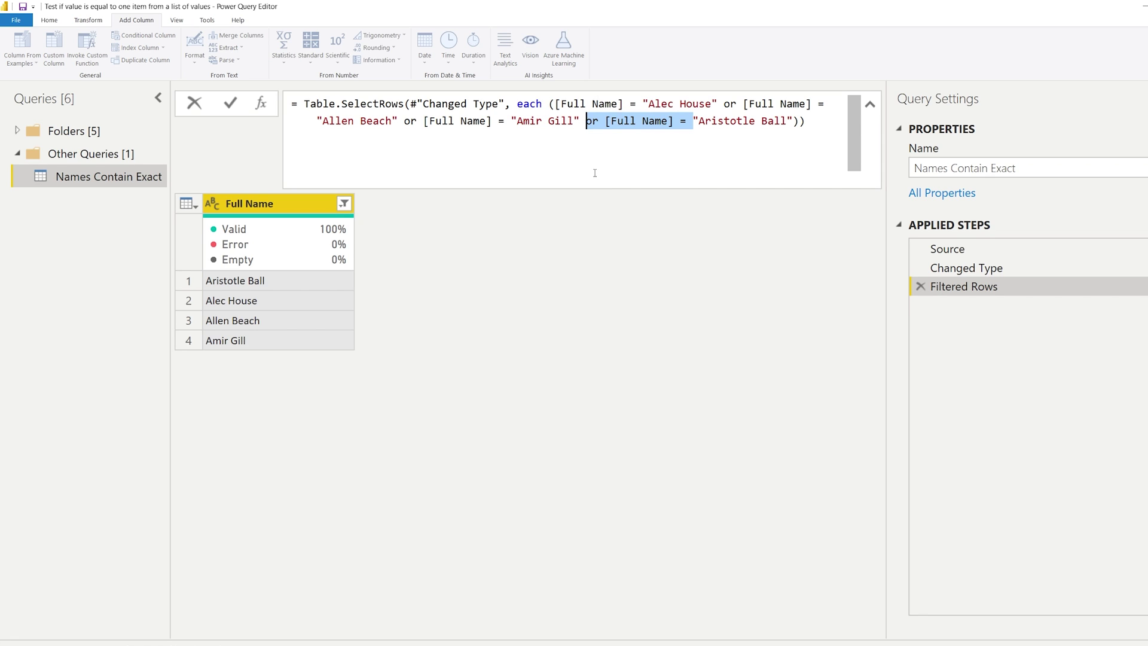
click(559, 107)
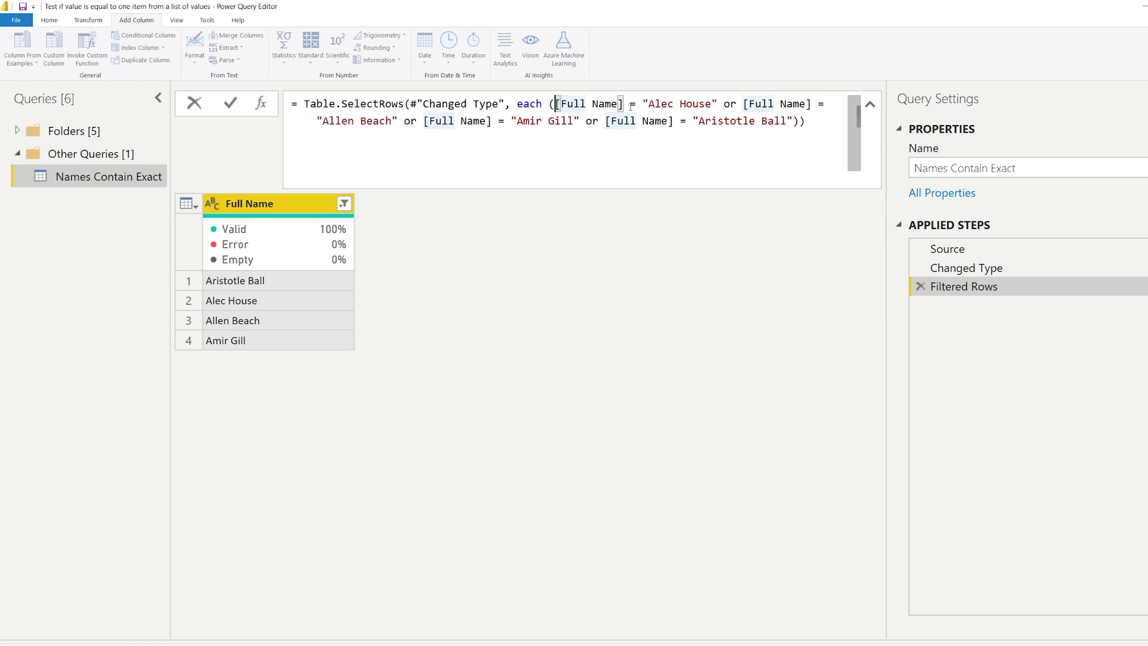
key(BackSpace)
text(List)
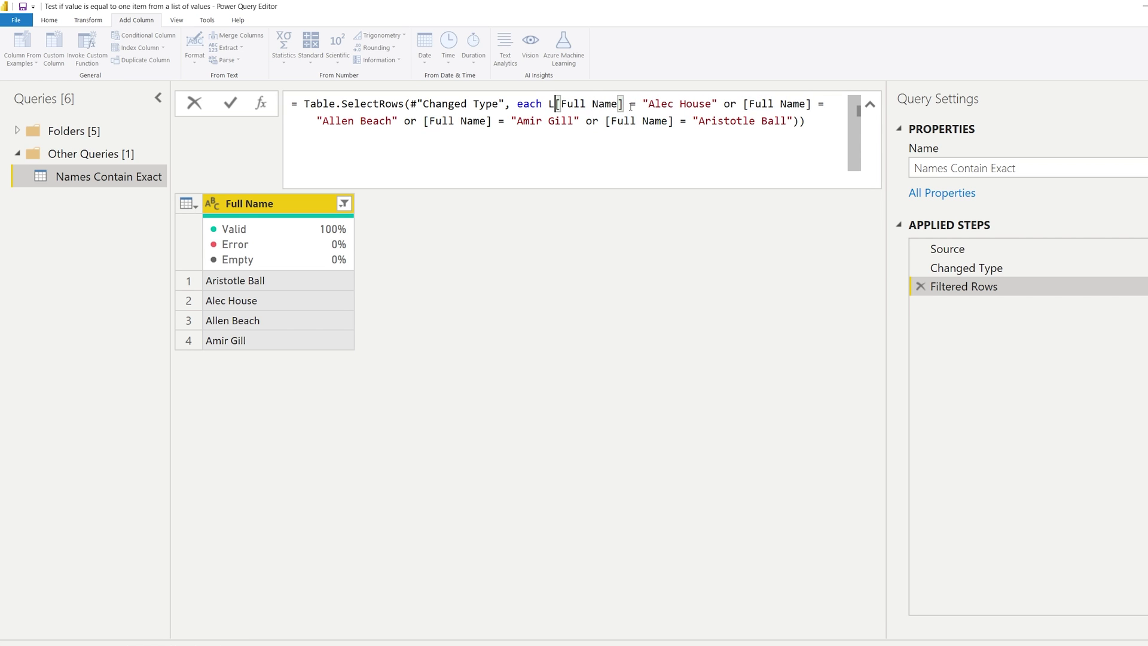
text(.Contains()
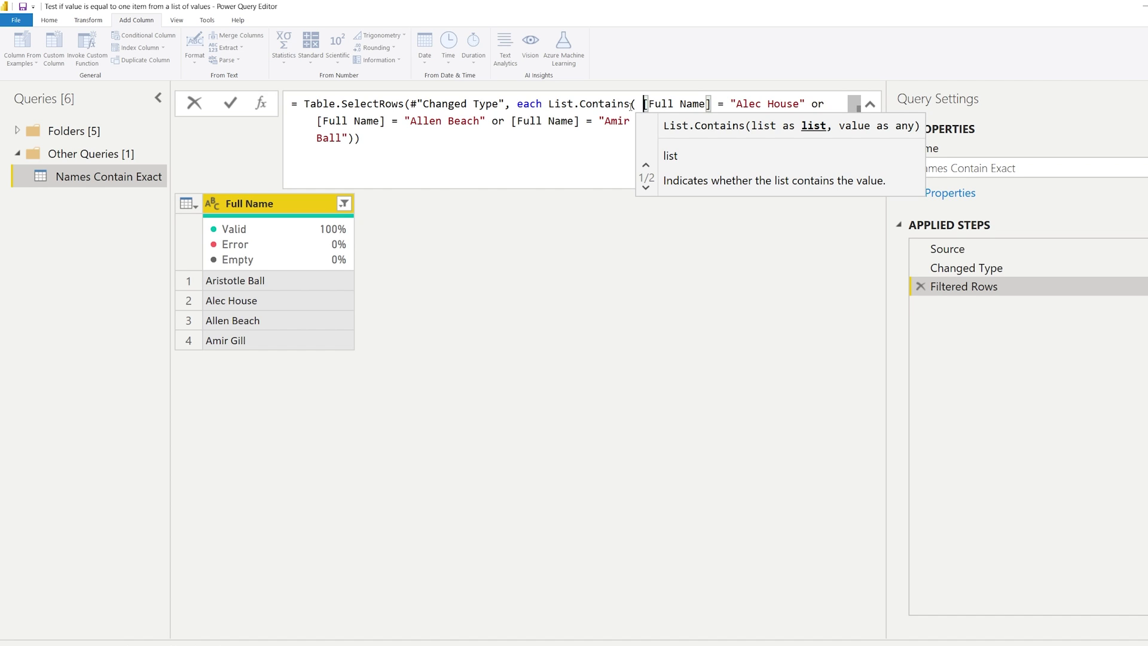
text({)
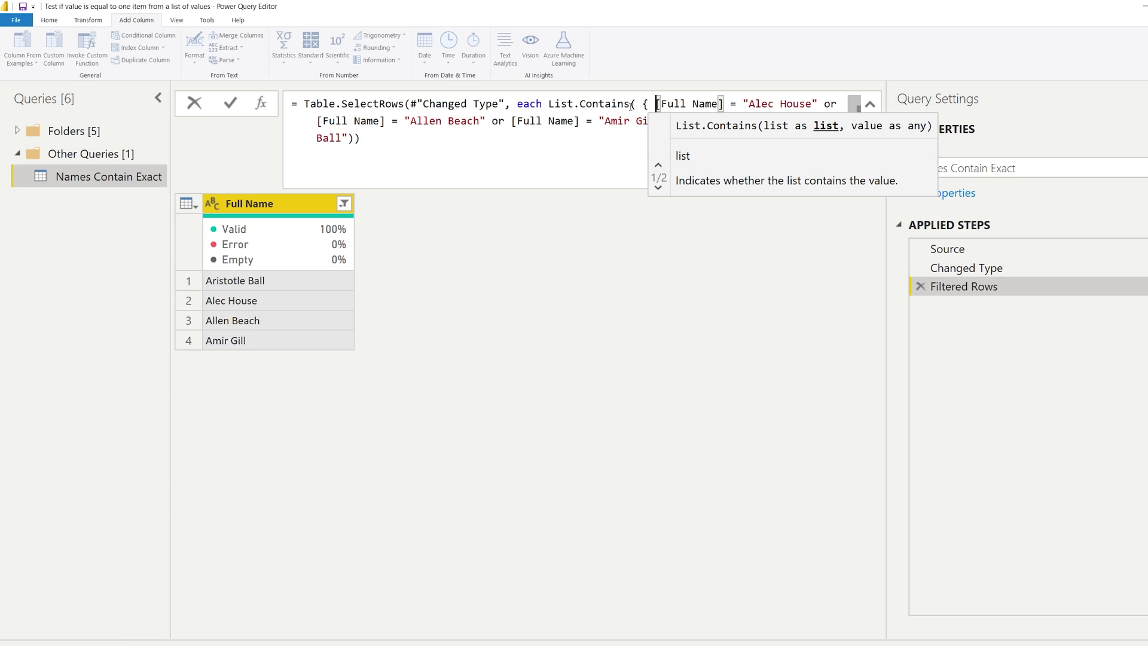
shift+click(741, 110)
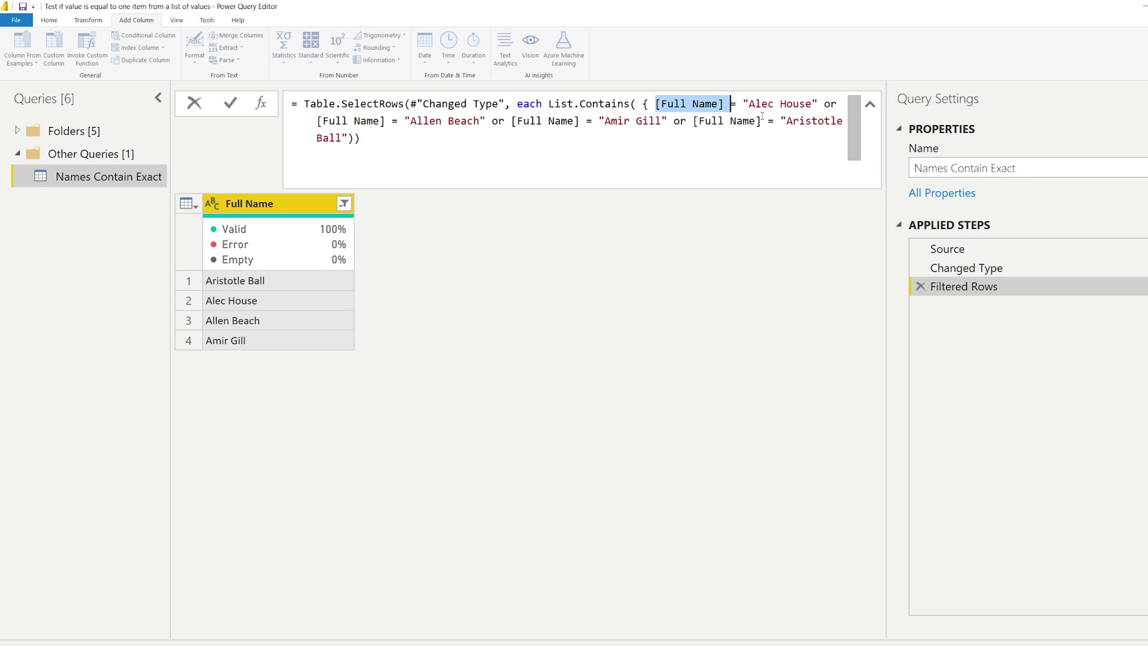
key(BackSpace)
key(BackSpace)
key(Right)
key(Right)
key(Right)
key(Right)
key(Right)
key(Right)
key(Right)
key(Right)
key(Right)
key(Right)
key(Right)
key(Right)
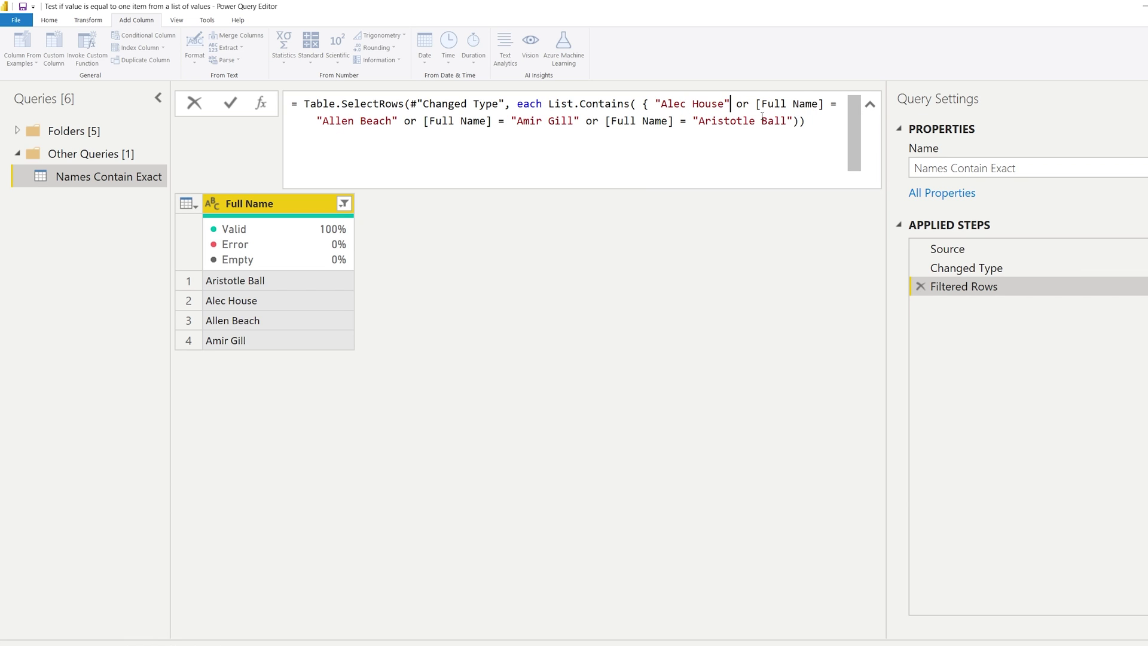
key(Delete)
key(Delete)
key(Delete)
key(Delete)
key(Delete)
key(Delete)
key(Delete)
key(Delete)
key(Delete)
key(Delete)
key(Delete)
key(Delete)
key(Delete)
key(Delete)
key(Delete)
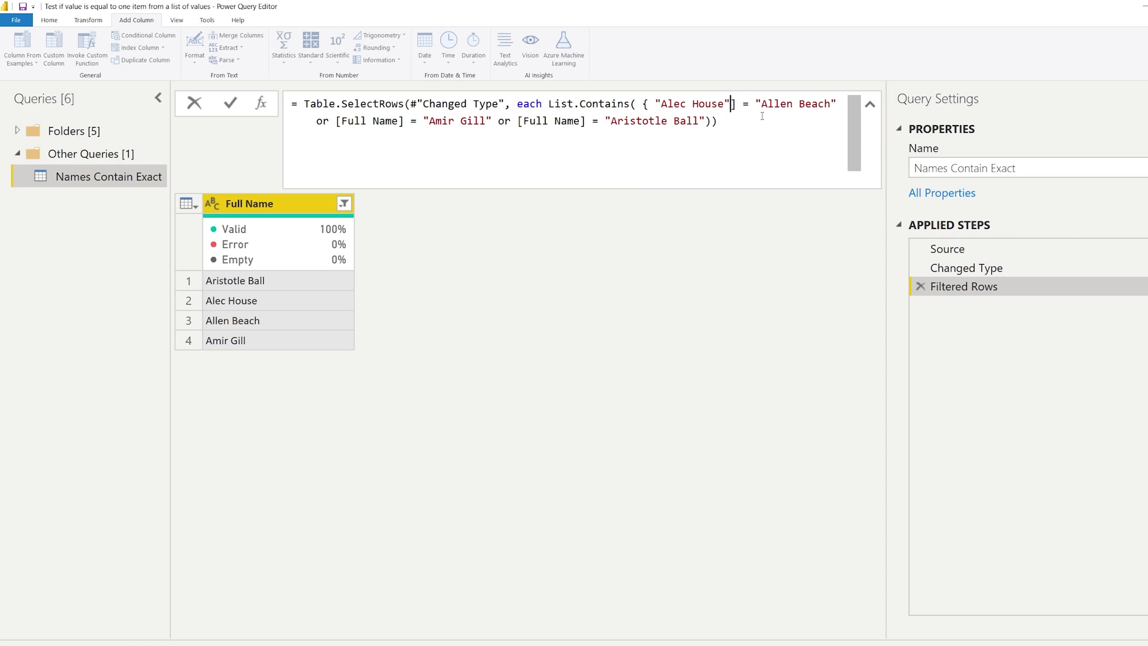
text(,)
key(Delete)
key(Delete)
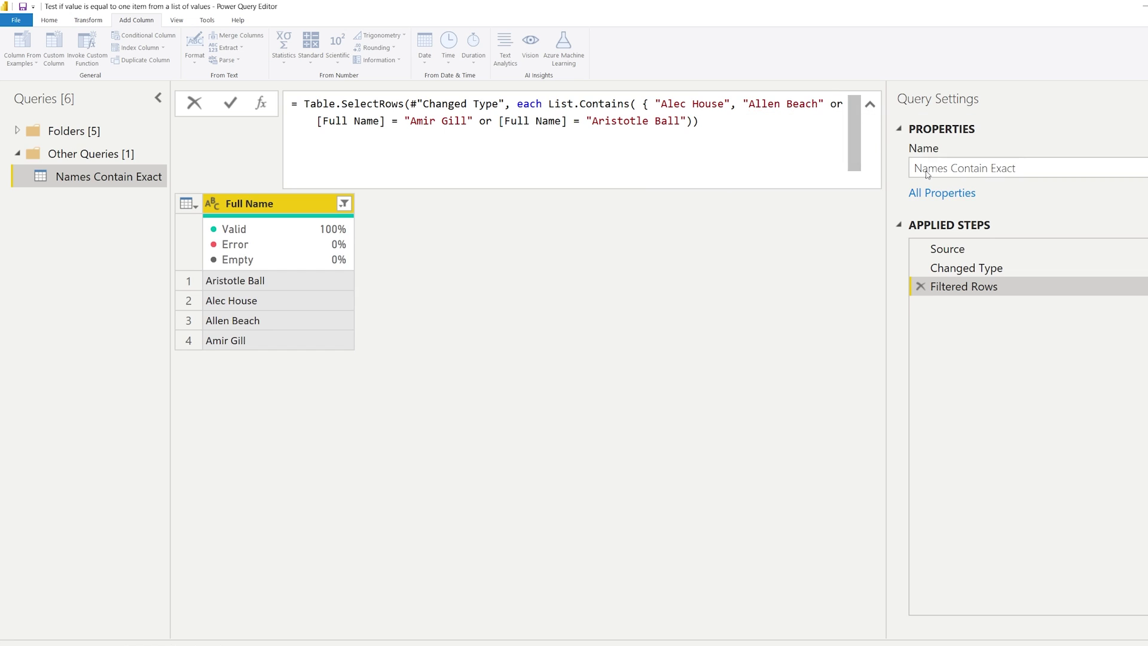
key(Return)
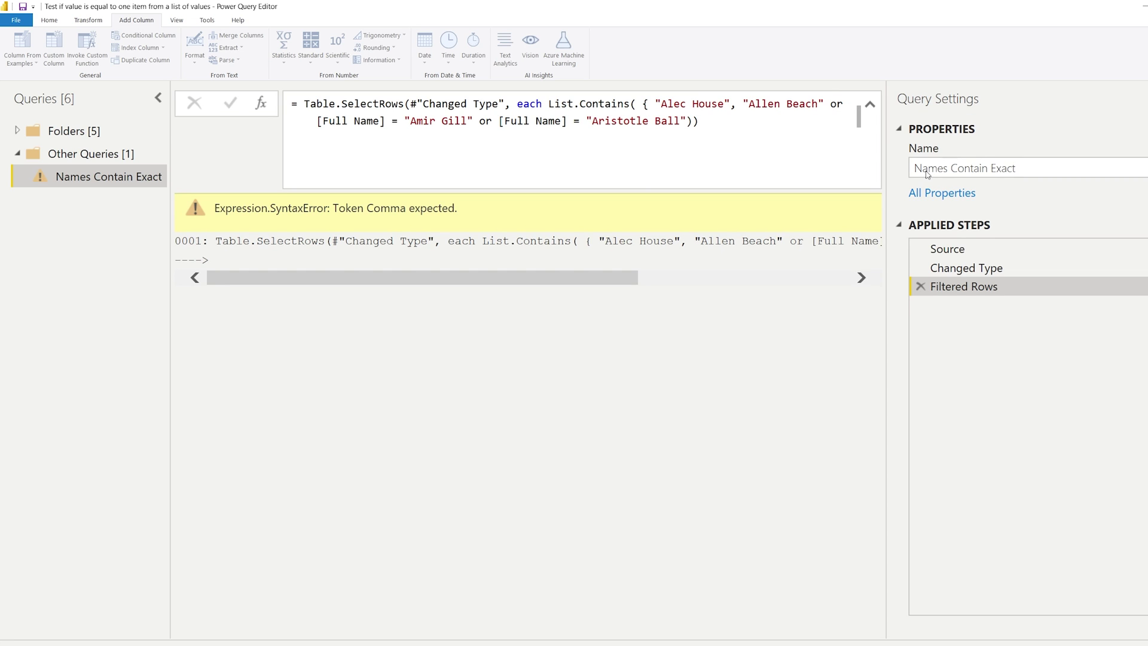
click(832, 103)
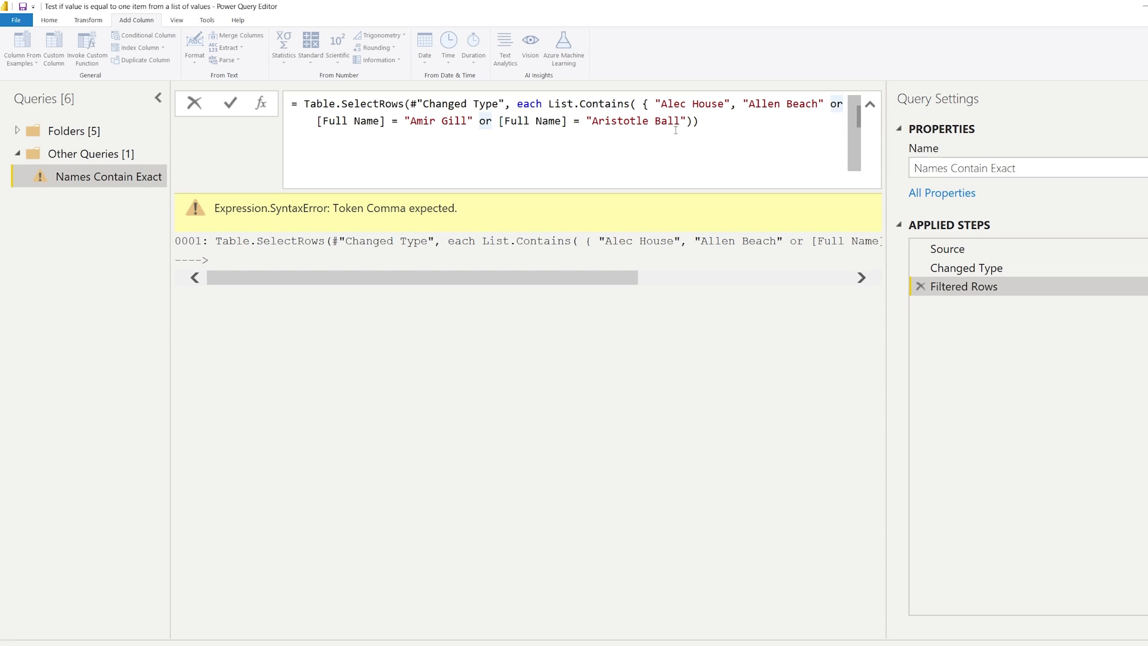
shift+click(406, 121)
key(Delete)
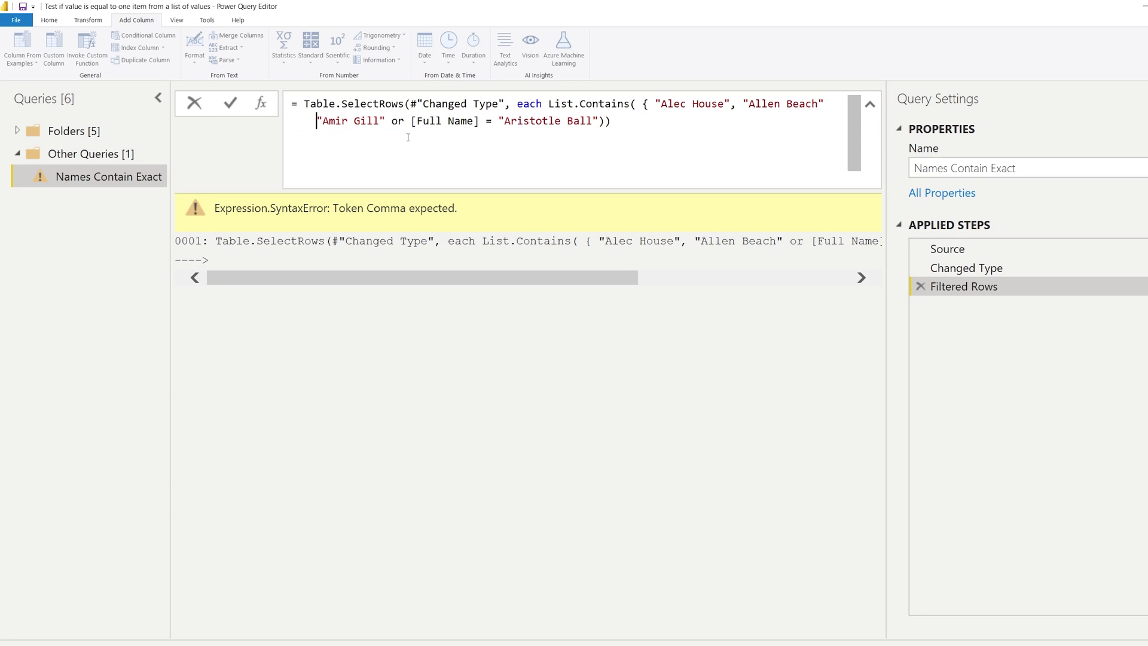
text(,)
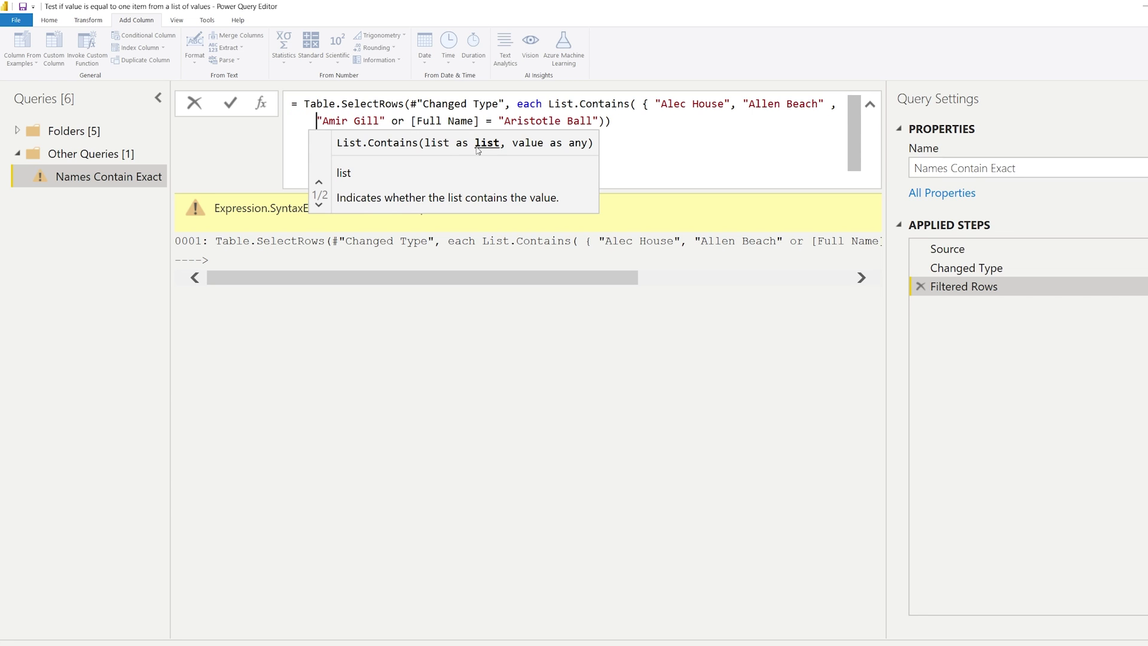
drag(392, 120, 490, 120)
text(,)
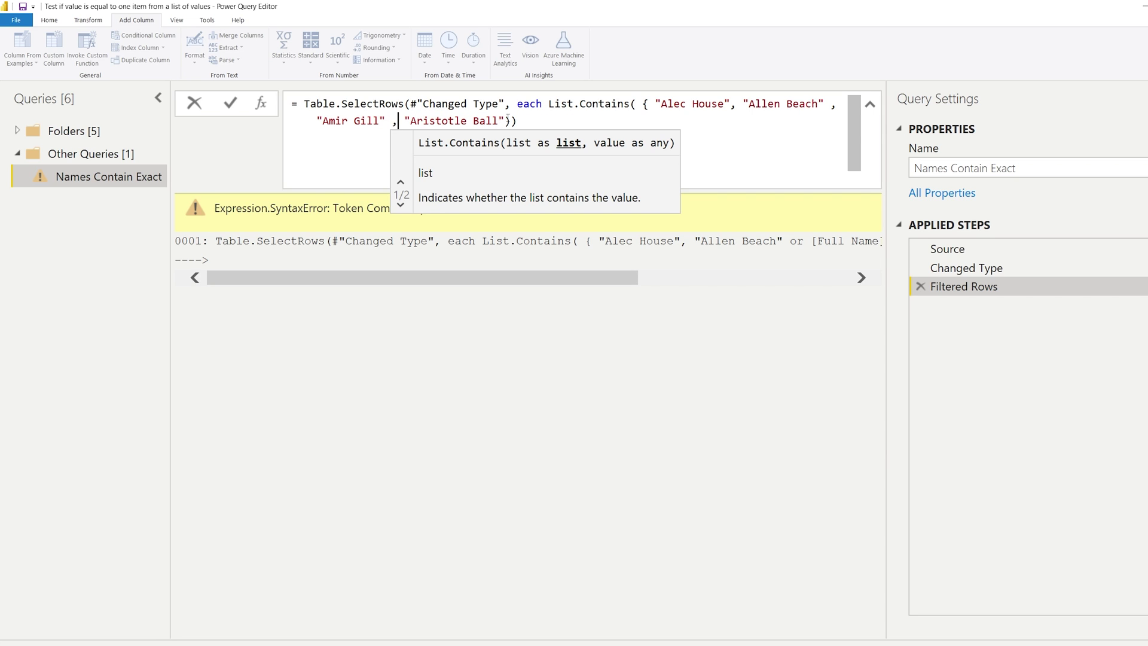
Close the list with }, add [Full Name] ) as the second argument, and commit
click(507, 121)
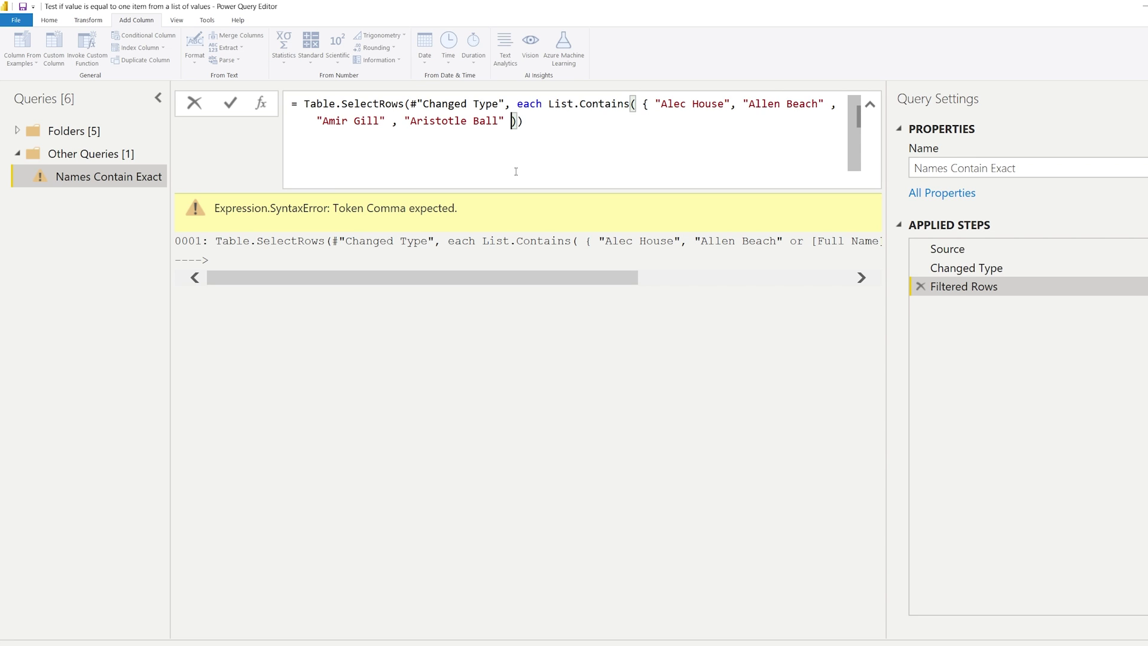
text(},)
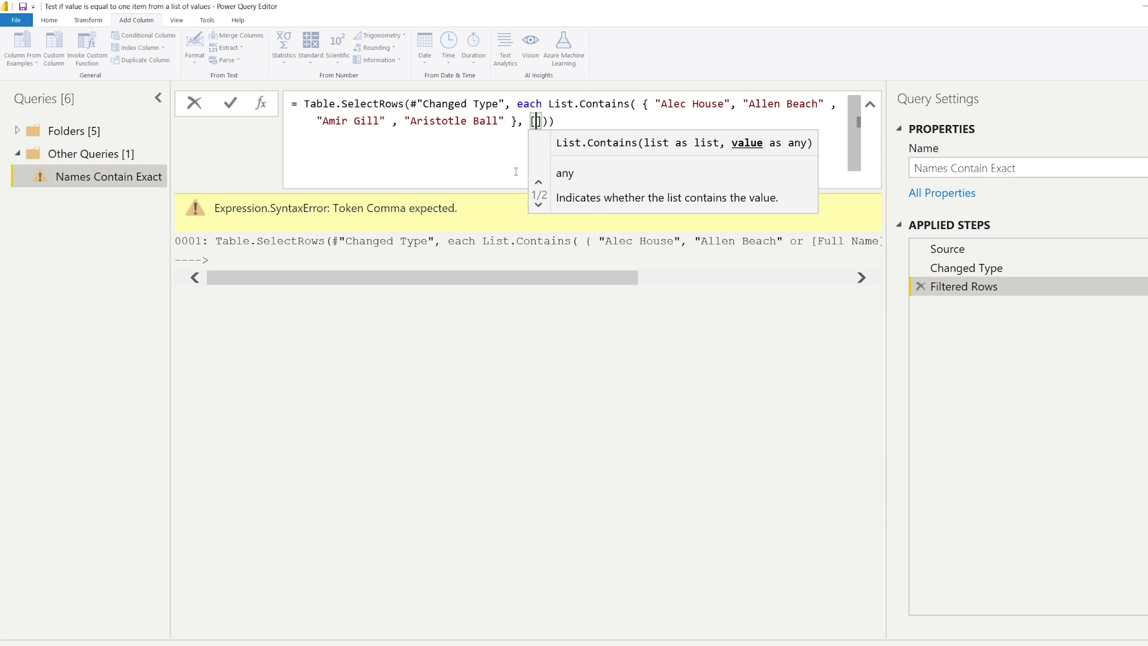
text([Ful)
text(l Name)
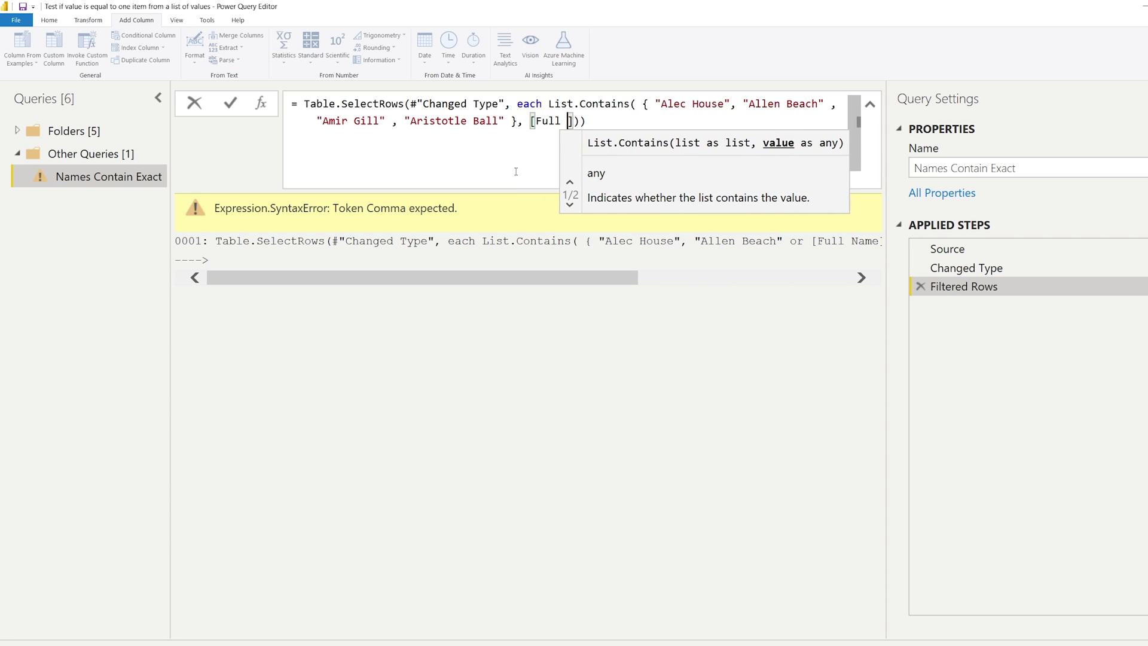
text(] ))
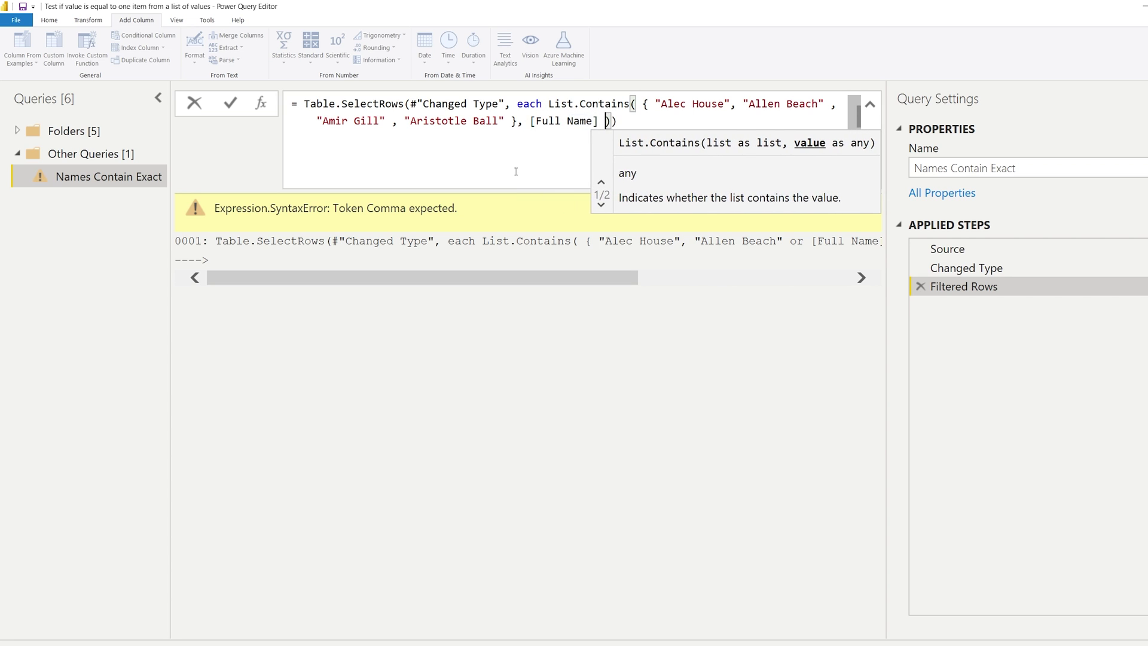
key(Return)
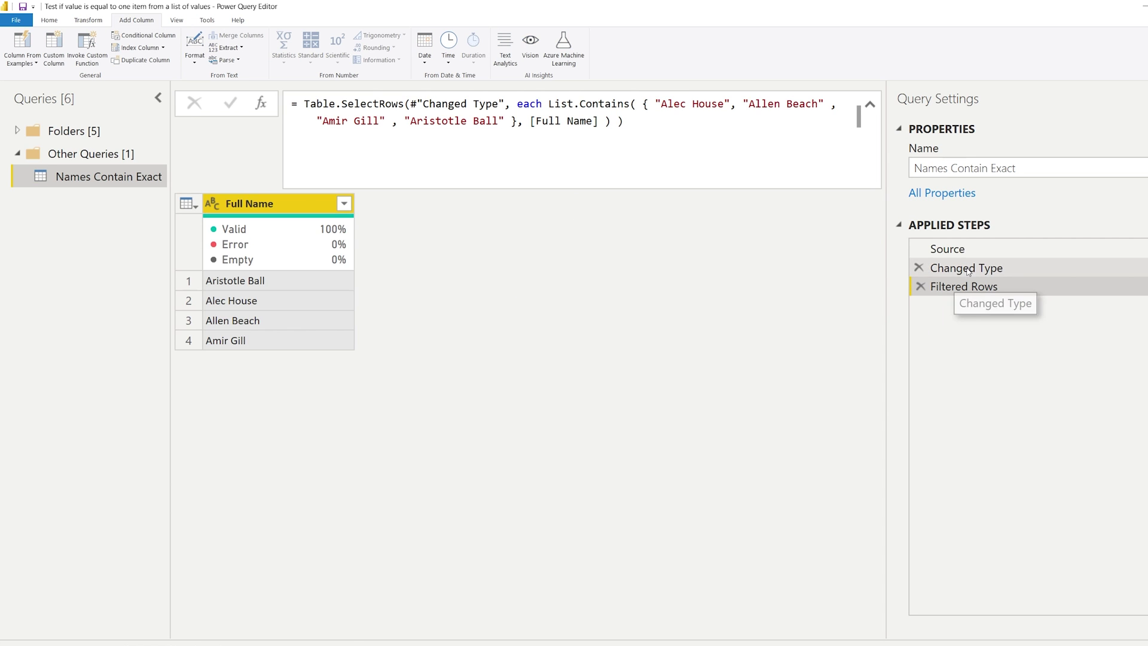
click(945, 268)
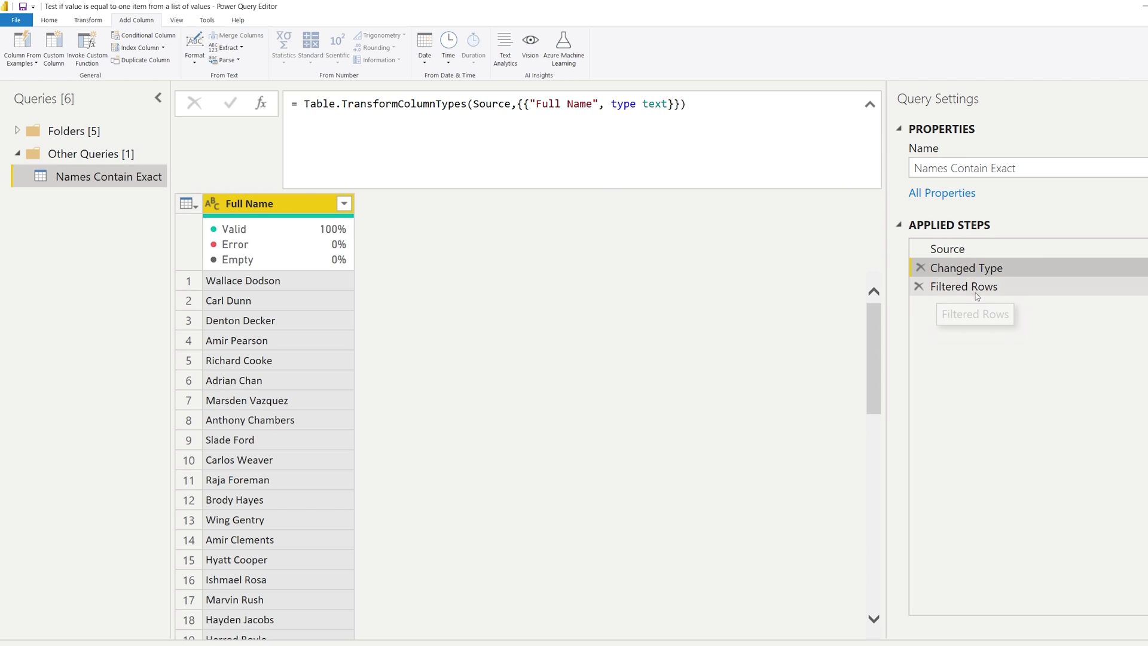
click(954, 288)
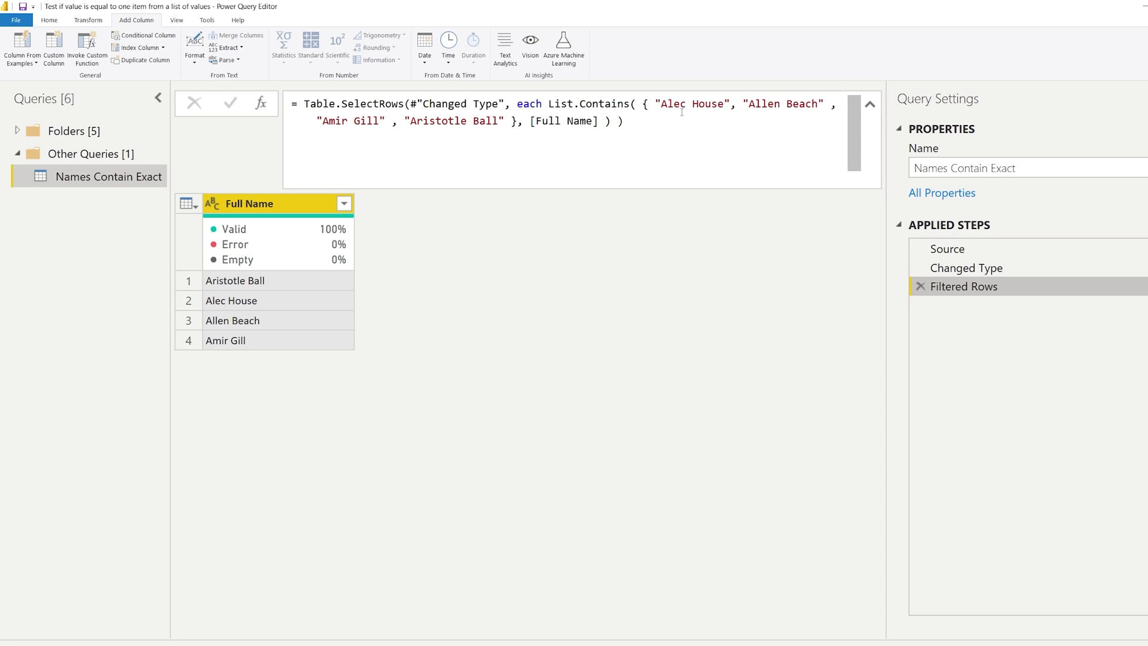
click(518, 105)
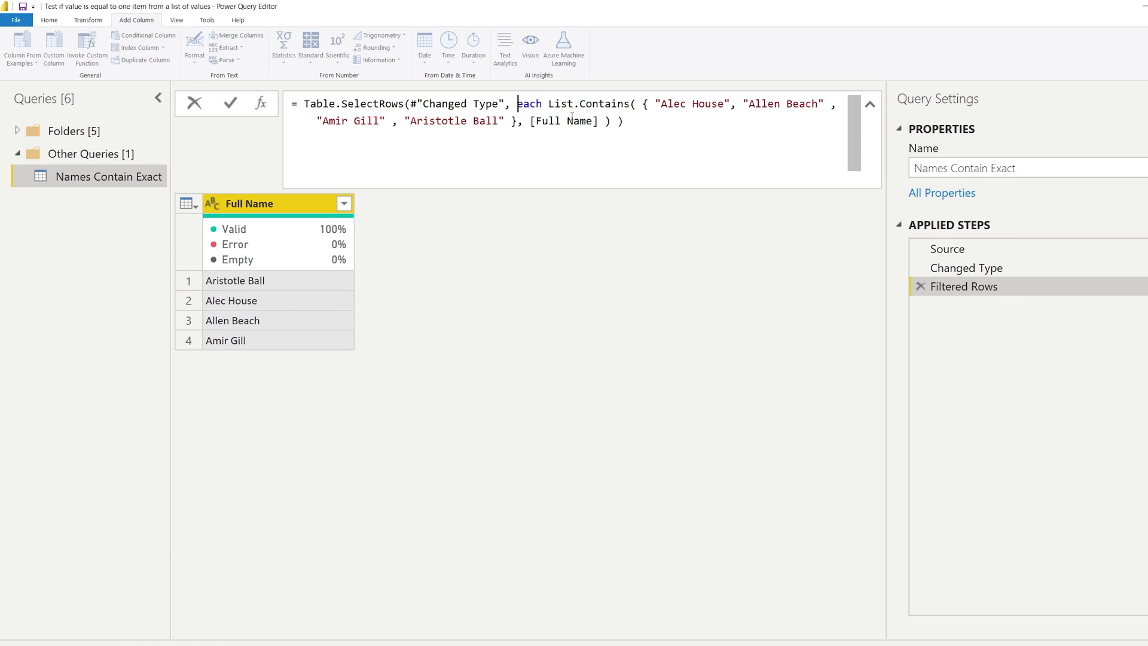
key(Escape)
click(517, 104)
key(shift+Return)
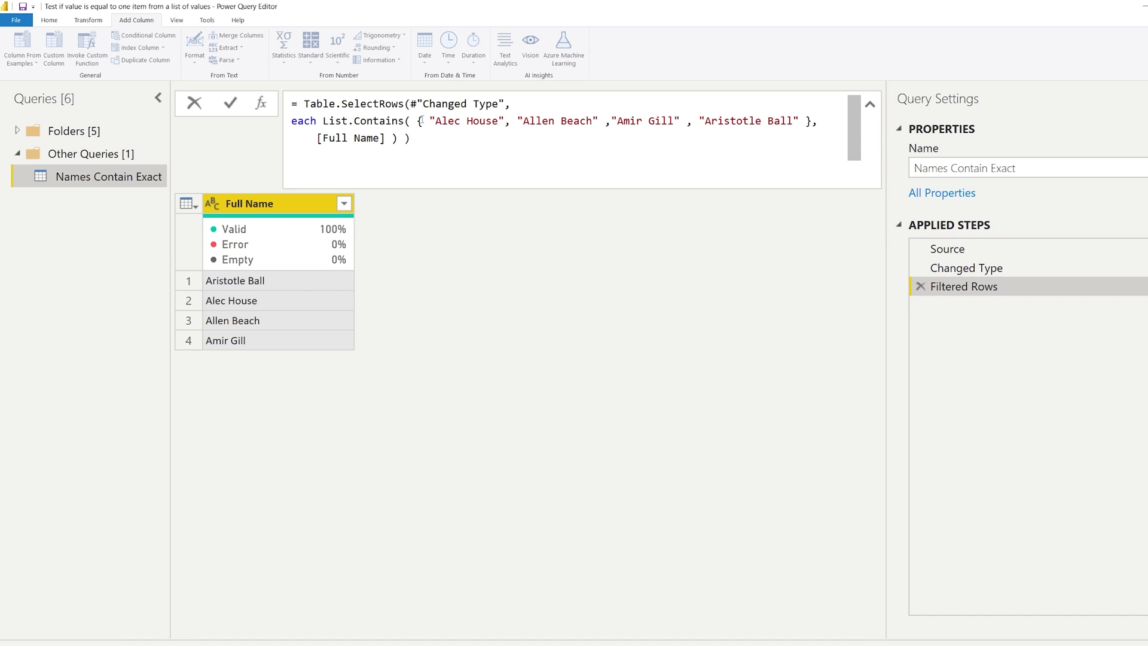
drag(423, 121, 799, 120)
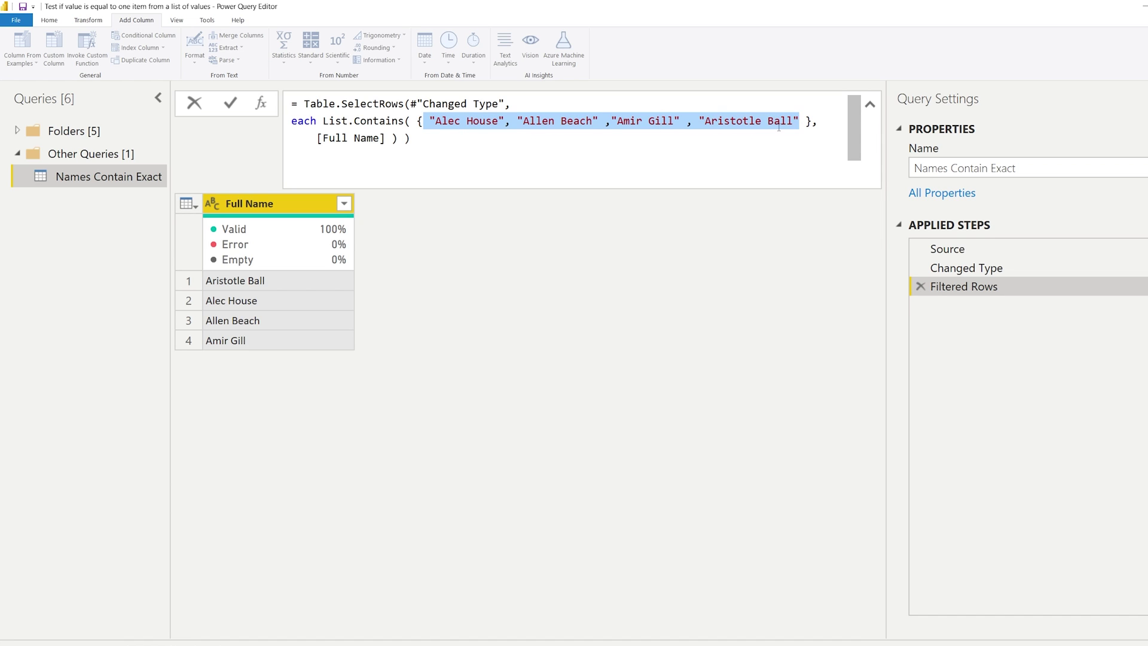
click(779, 126)
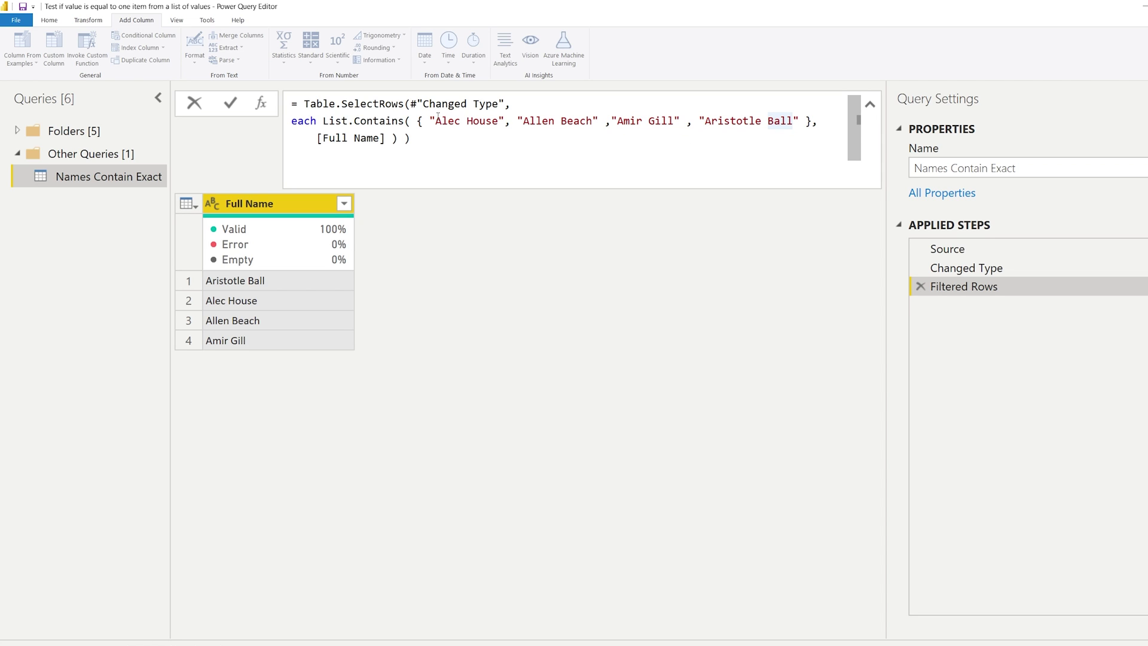
drag(430, 120, 794, 132)
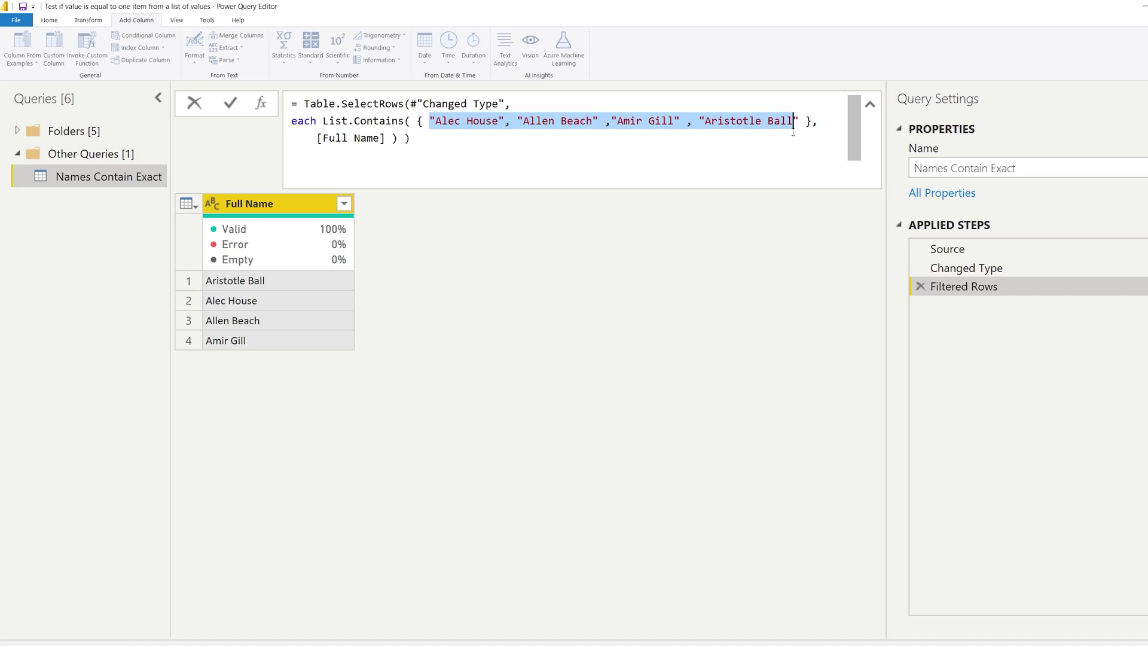
click(777, 138)
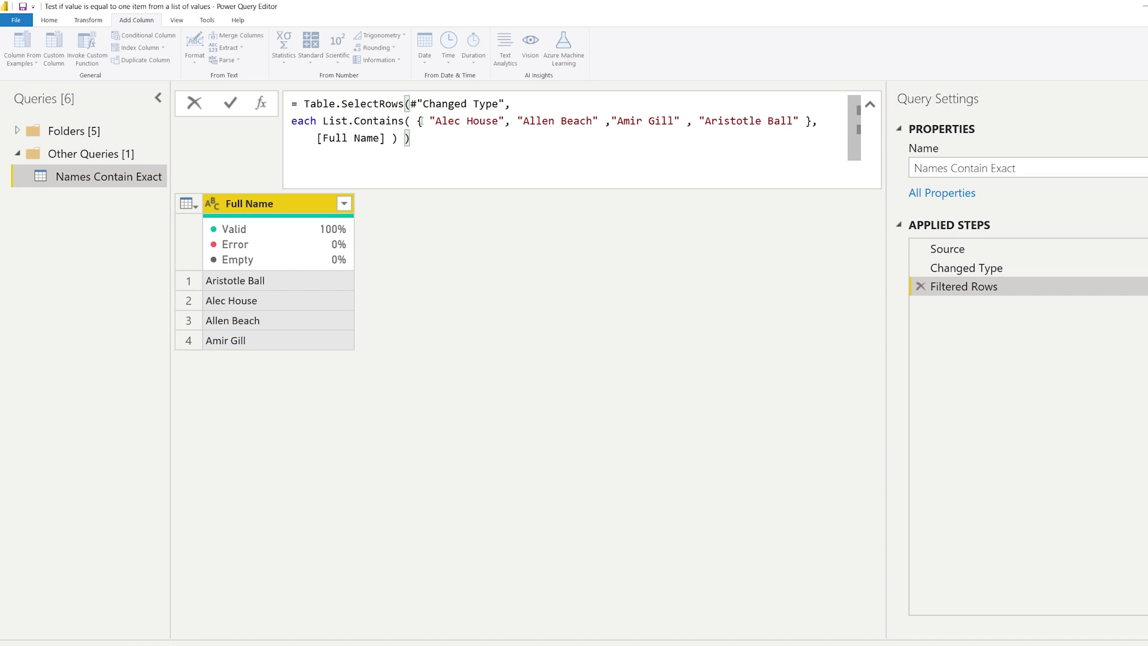
mouse_move(421, 121)
mouse_down()
mouse_move(820, 138)
mouse_move(821, 123)
mouse_move(418, 121)
mouse_up()
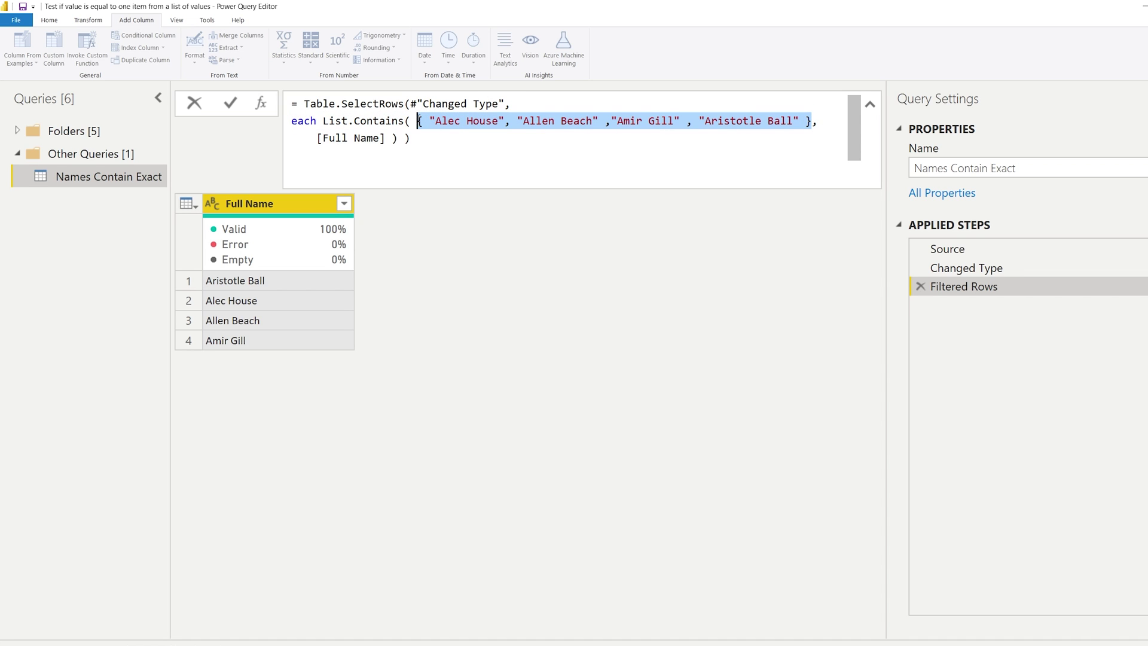
click(425, 137)
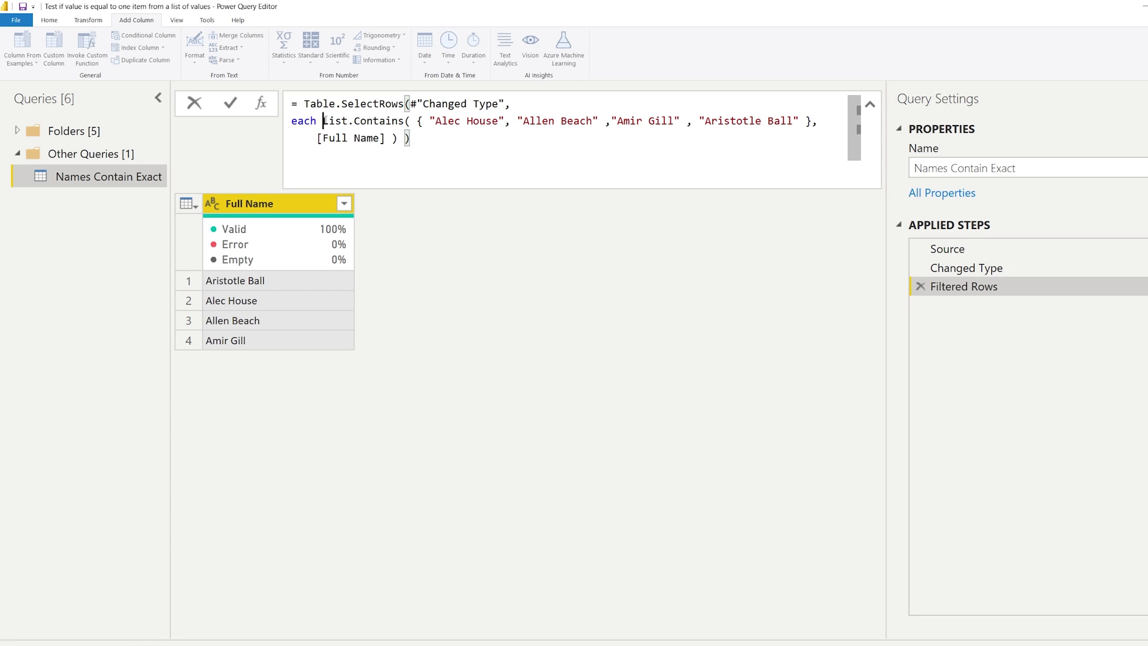
drag(323, 120, 398, 139)
key(ctrl+c)
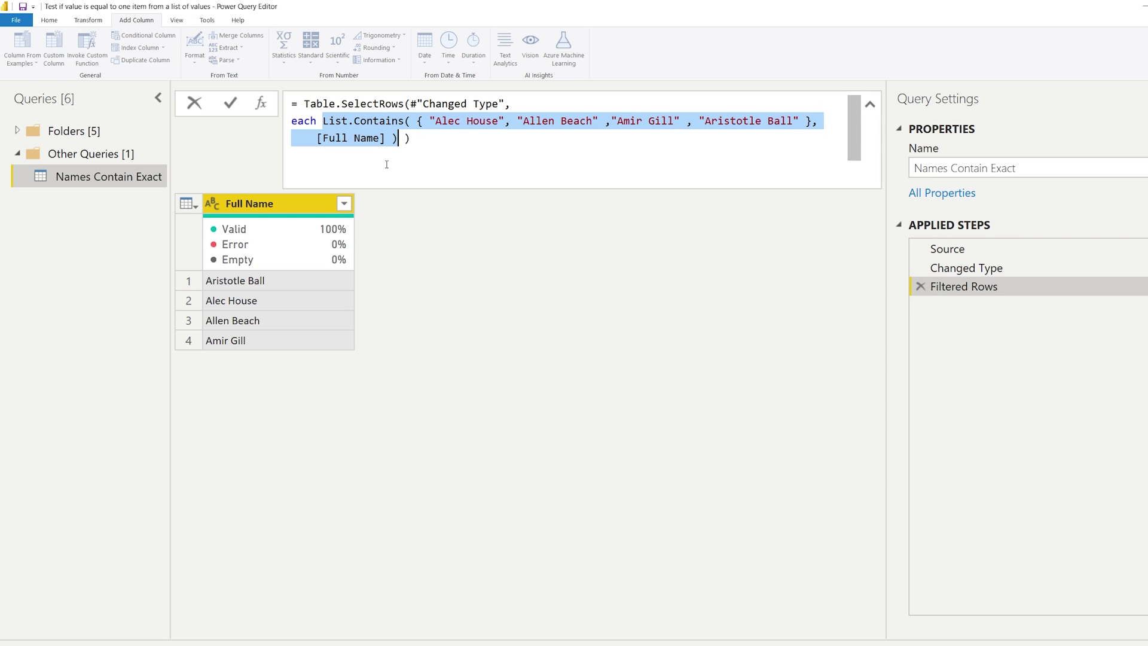
click(488, 320)
Delete the Filtered Rows step and paste the List.Contains formula into a new custom column
click(921, 287)
click(54, 48)
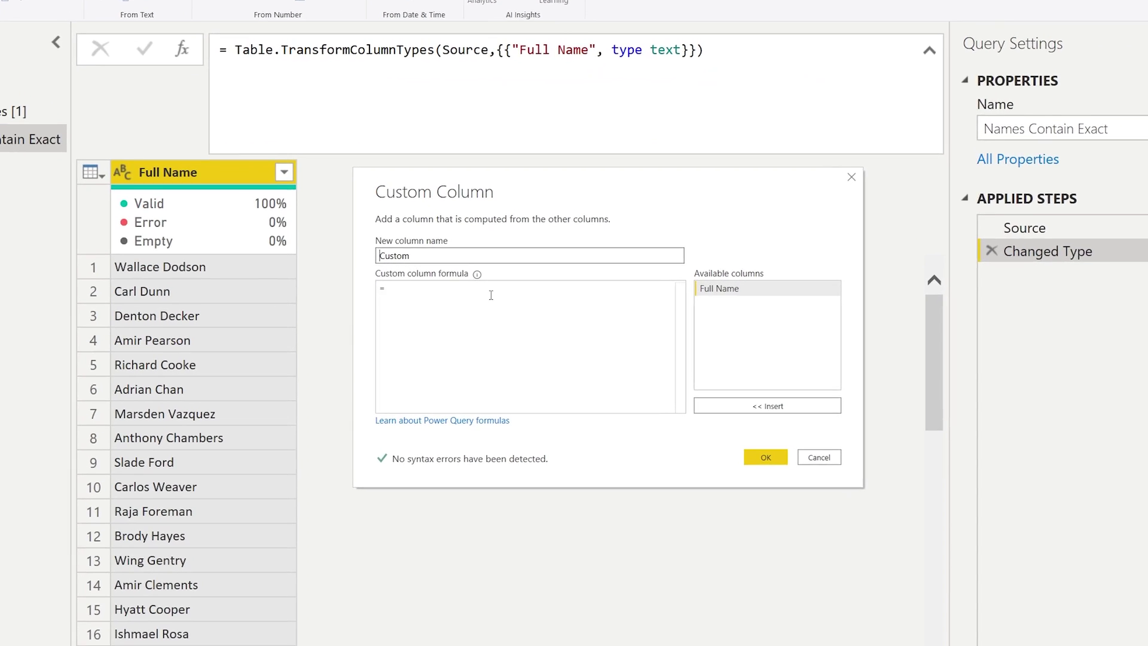
click(491, 295)
key(ctrl+v)
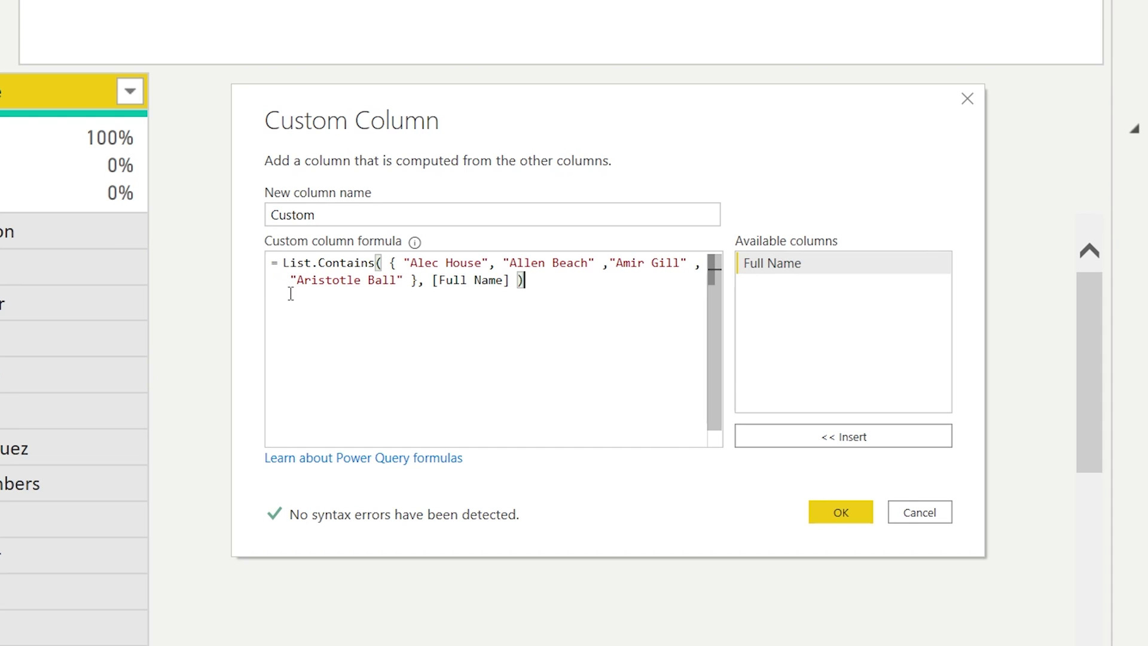
Wrap the formula as if … then "A" else "BBBBB" and name the column Test
click(286, 263)
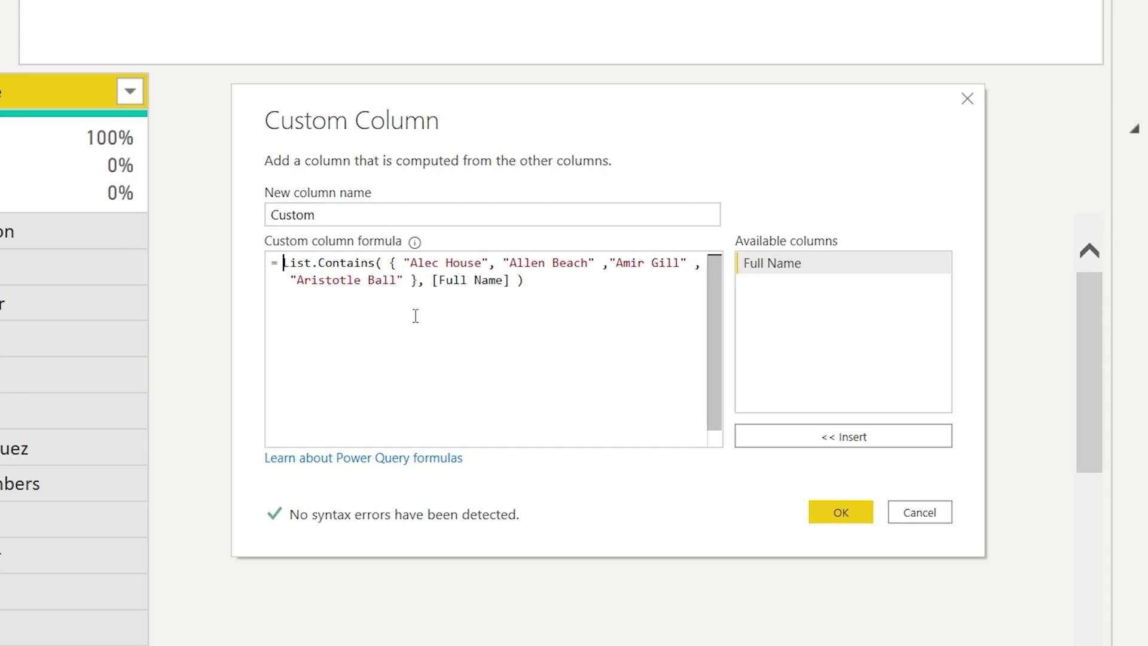
text(if)
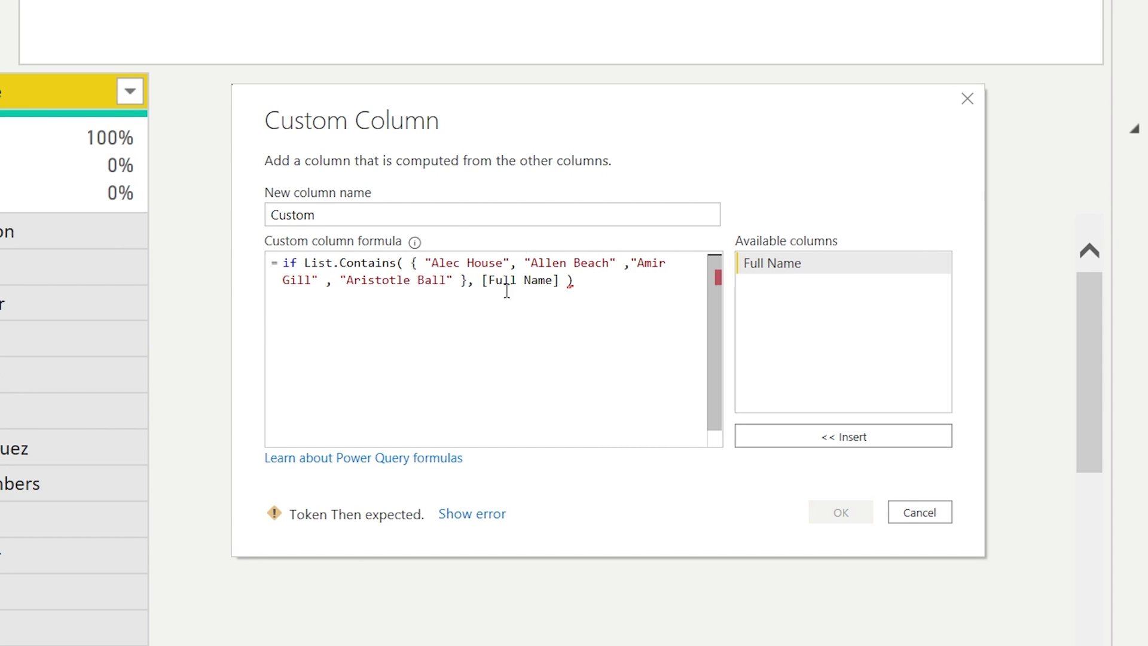
click(596, 292)
text(then )
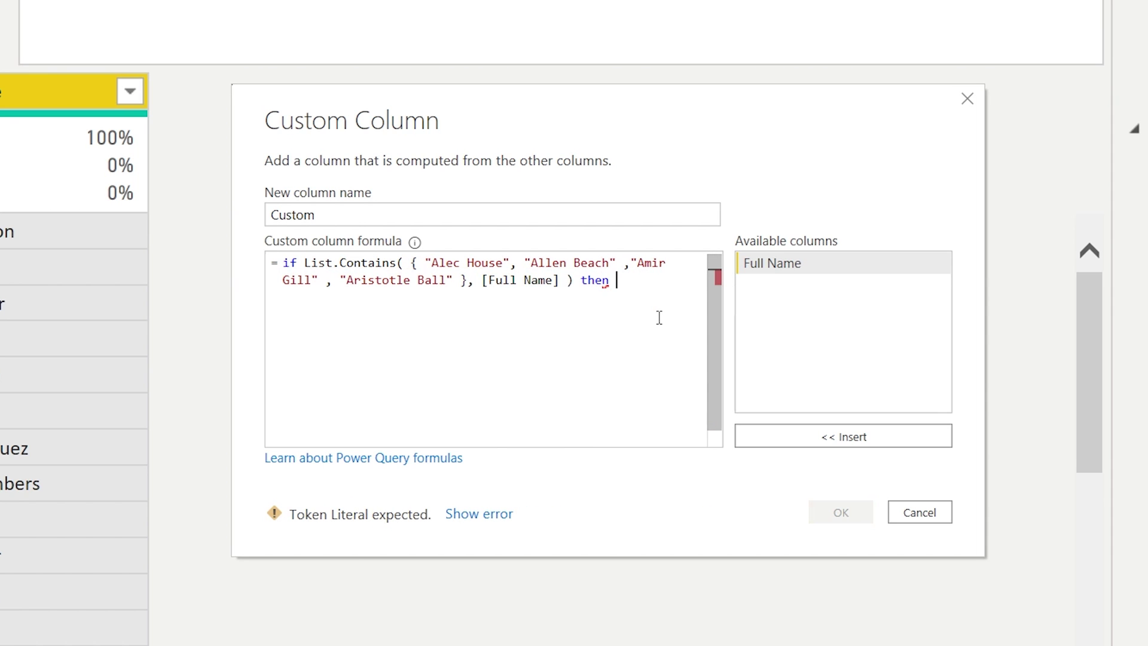
text("A)
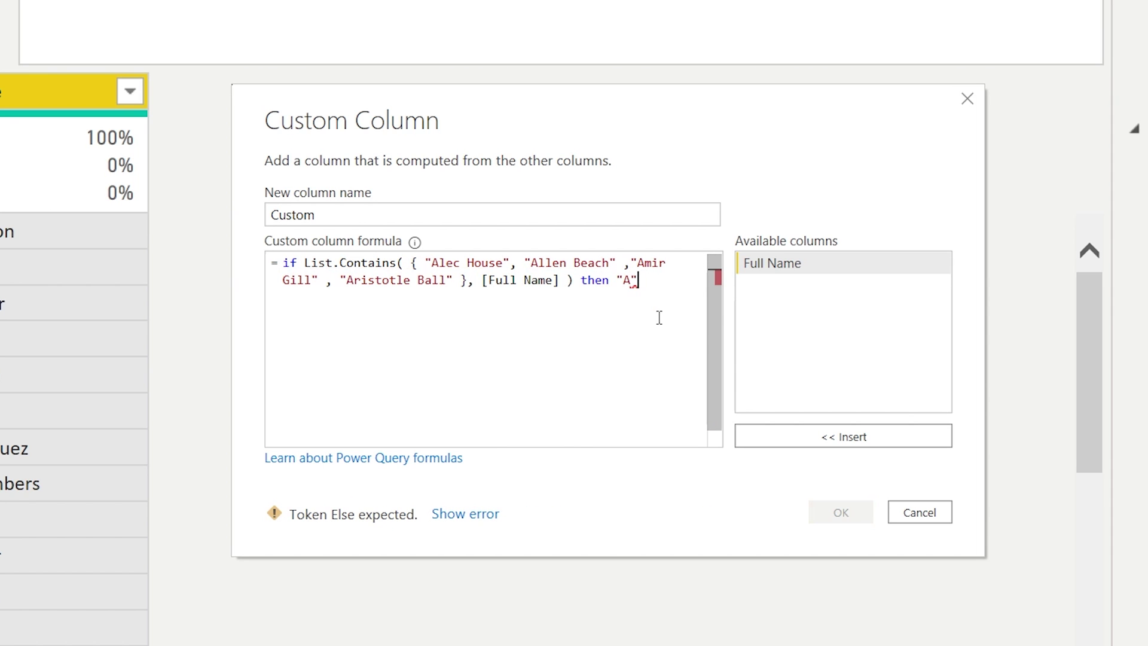
text(" else "BBBBB)
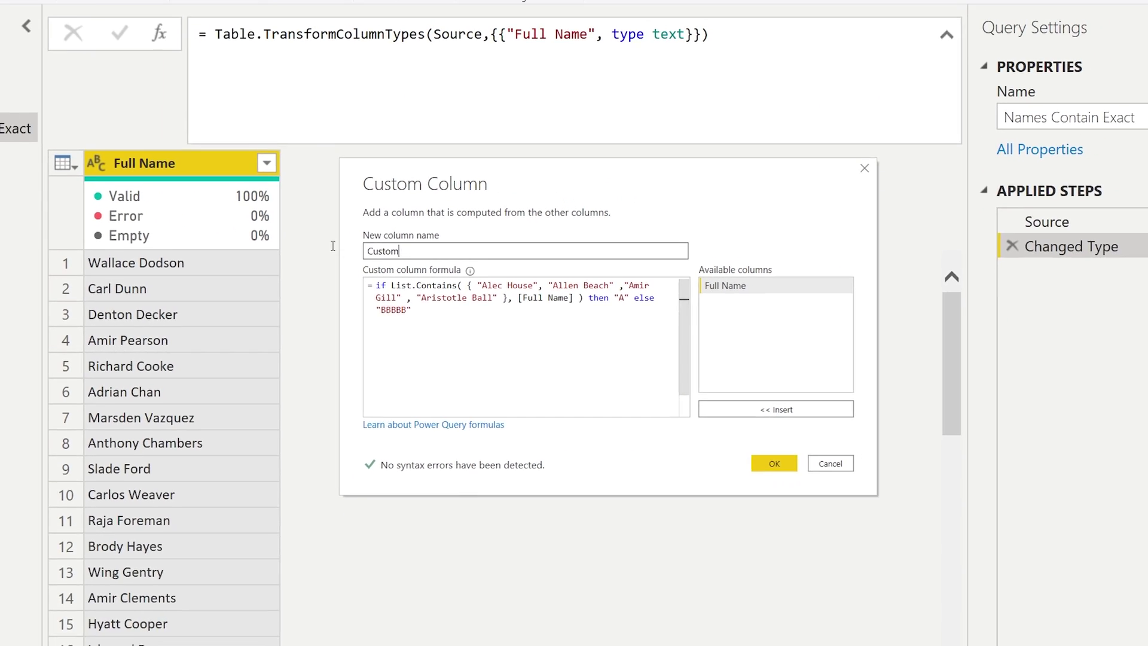
key(shift+Tab)
text(Test)
click(735, 435)
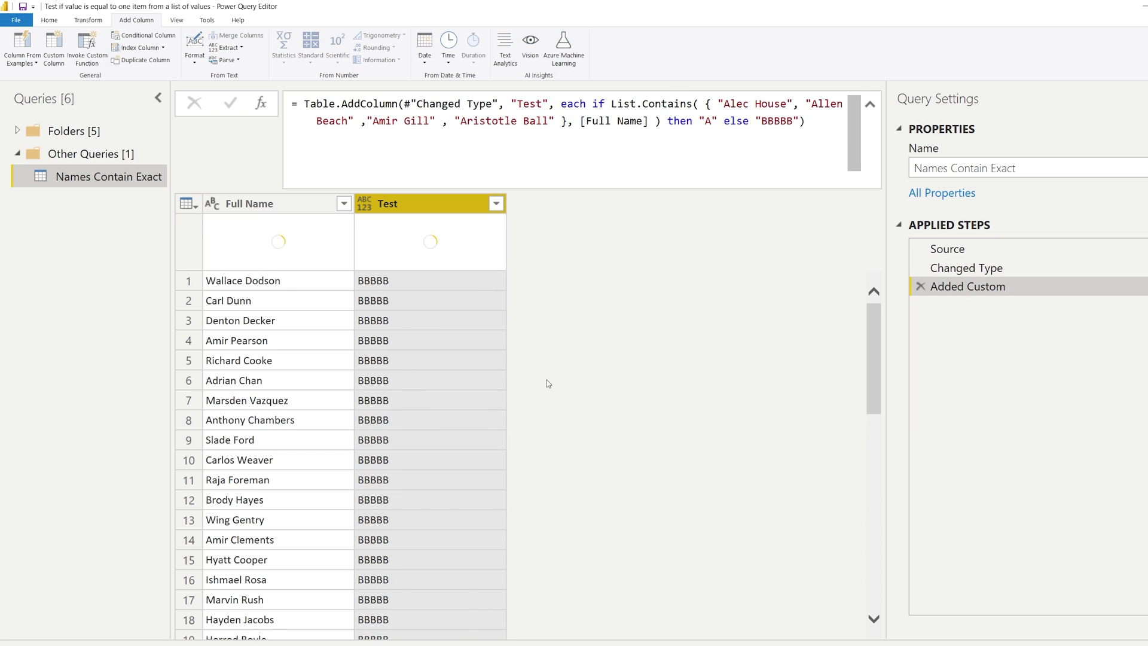
scroll(478, 331, down, 5)
scroll(478, 330, down, 10)
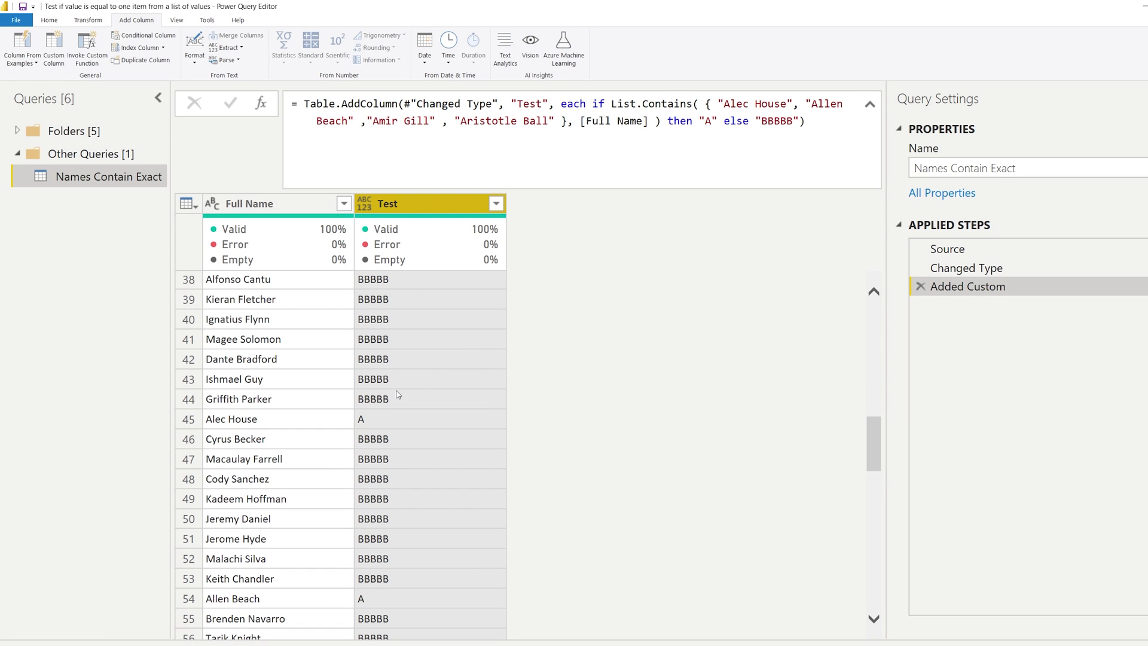
click(296, 429)
click(380, 424)
scroll(434, 414, up, 3)
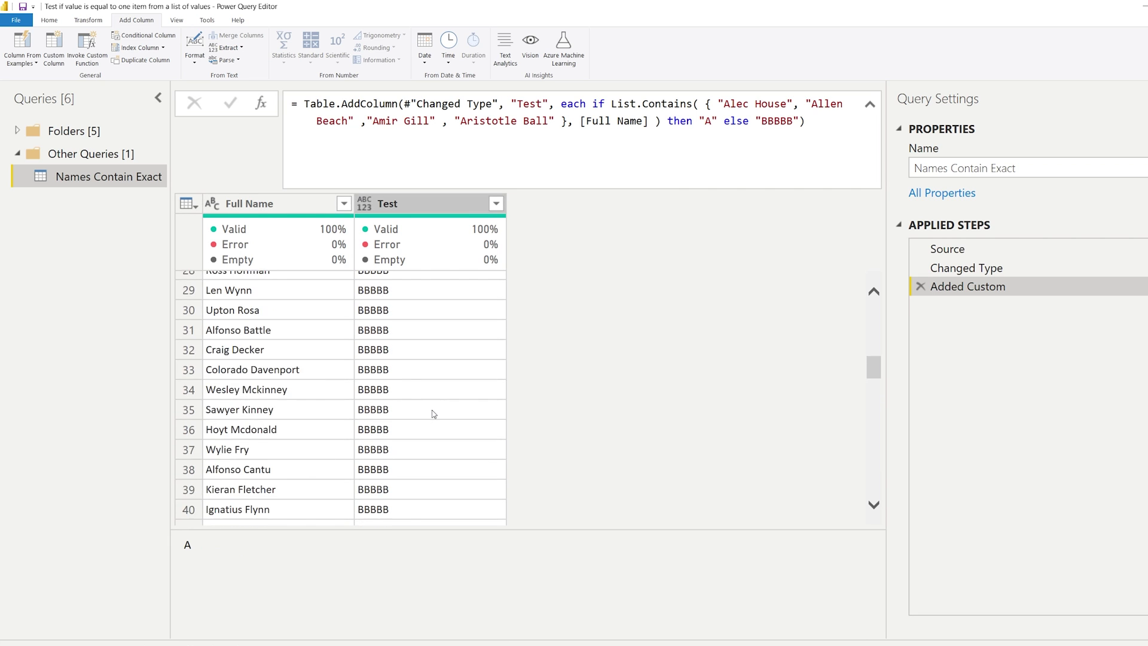
scroll(434, 414, up, 8)
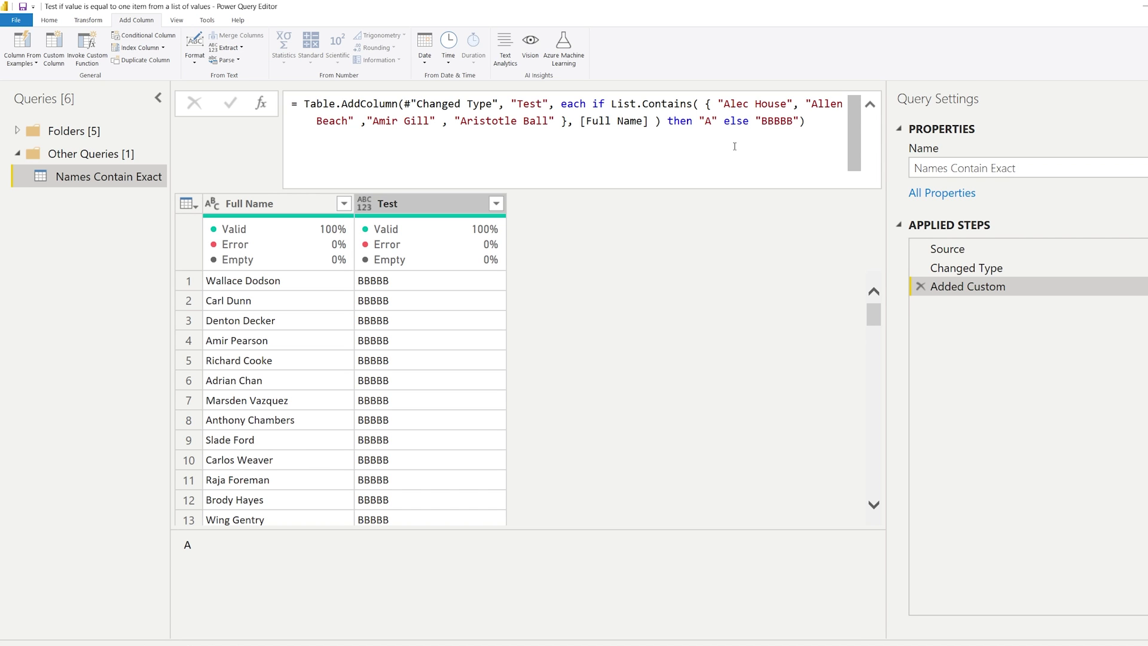
scroll(431, 299, down, 8)
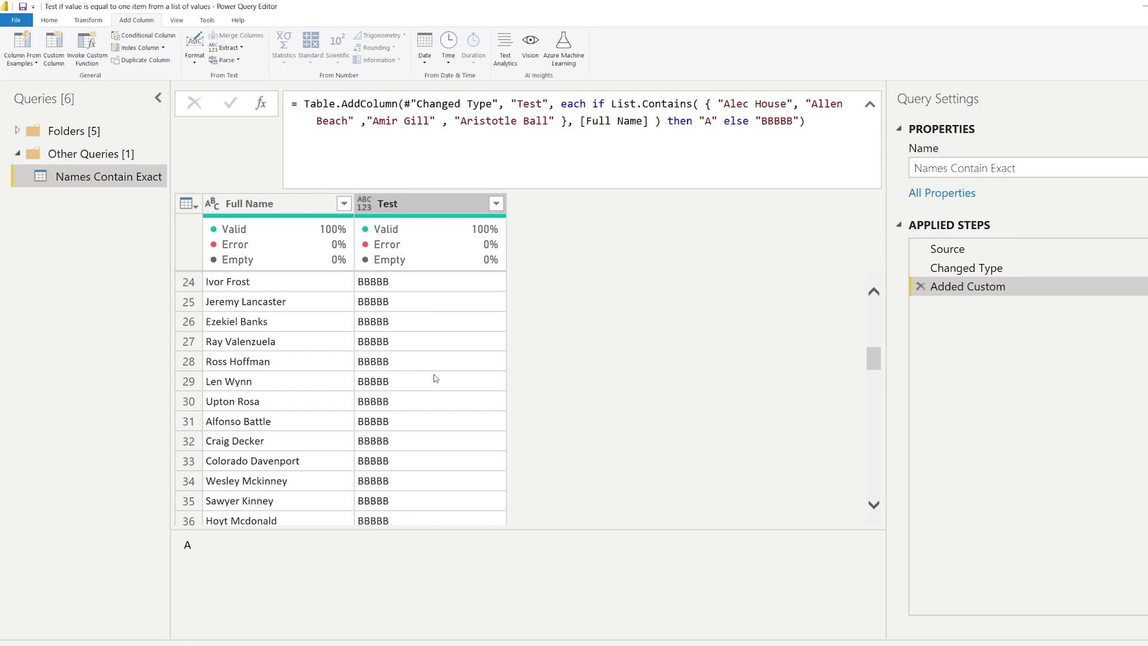
scroll(435, 378, up, 8)
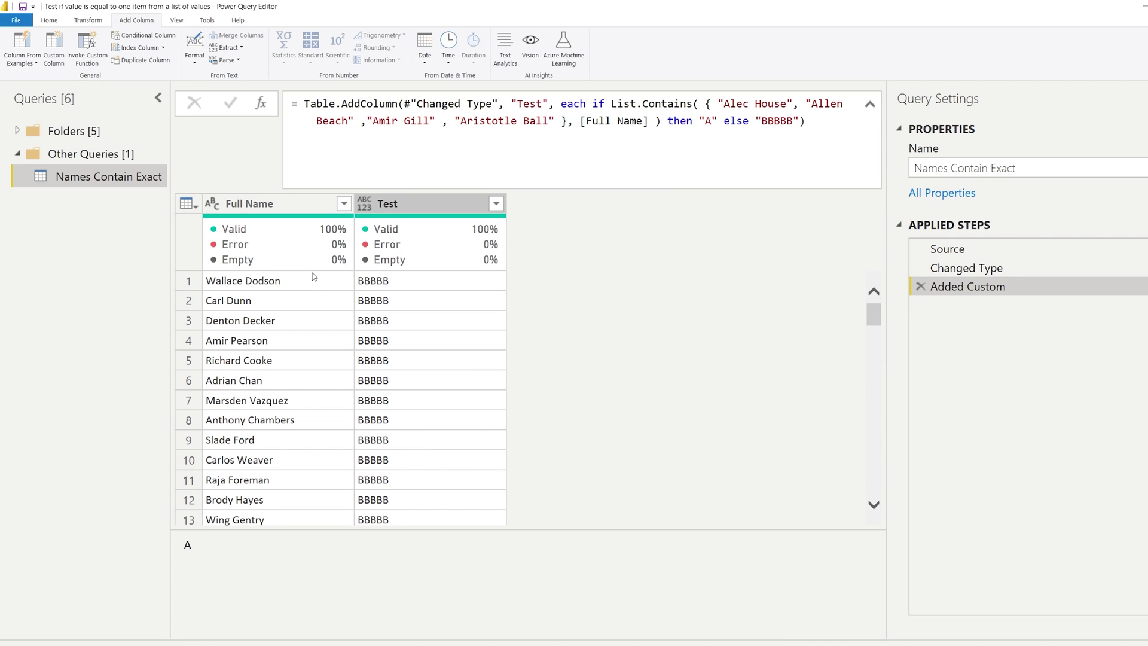
click(228, 288)
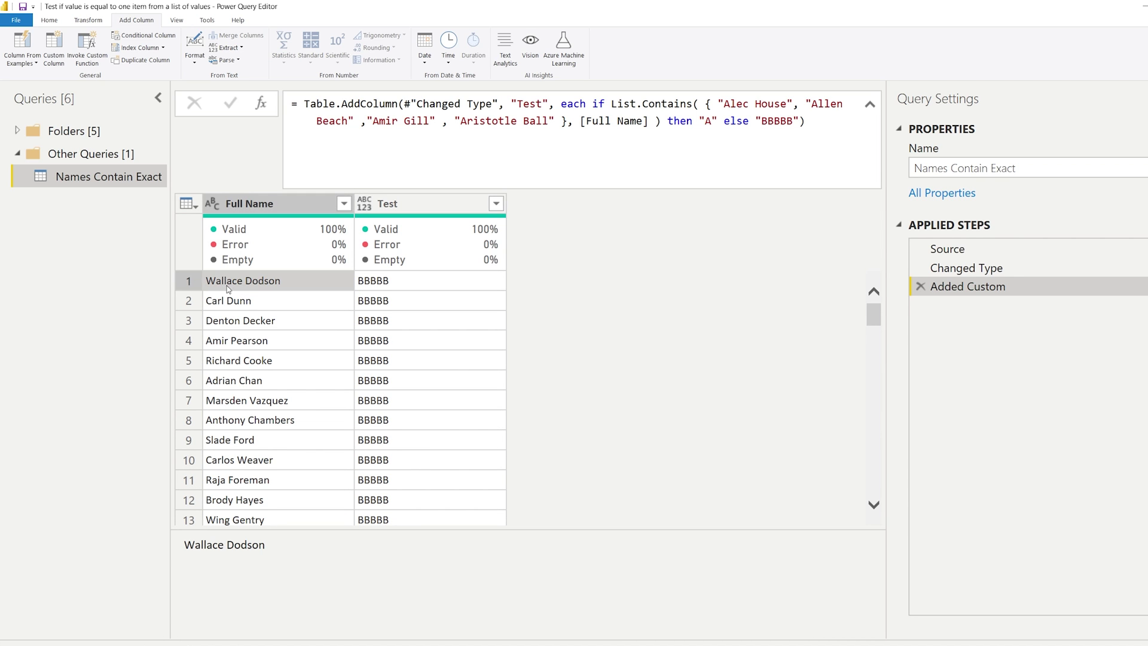
Delete the first three names so the Test list holds only "Aristotle Ball", then review the rows
click(714, 103)
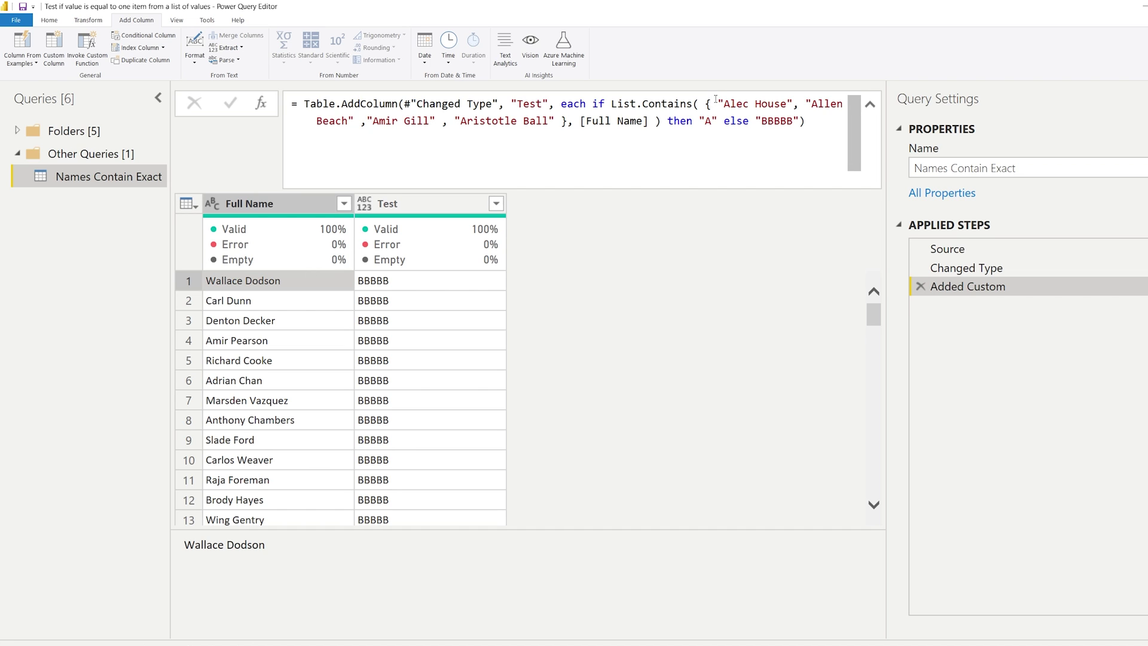
drag(714, 104, 456, 125)
key(BackSpace)
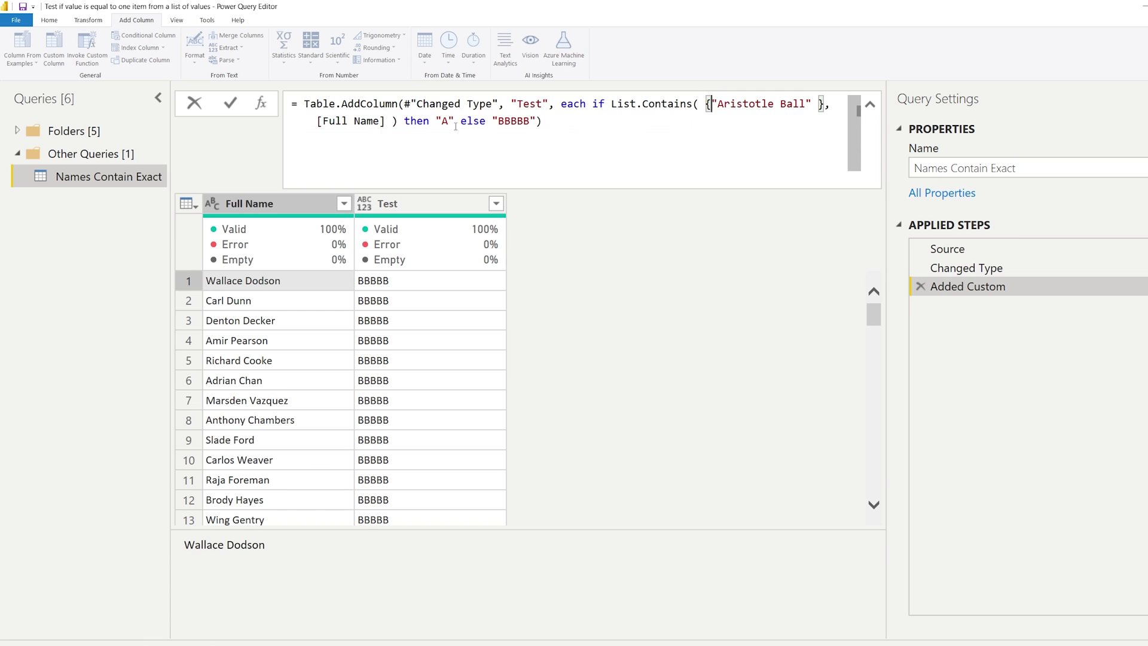
click(709, 292)
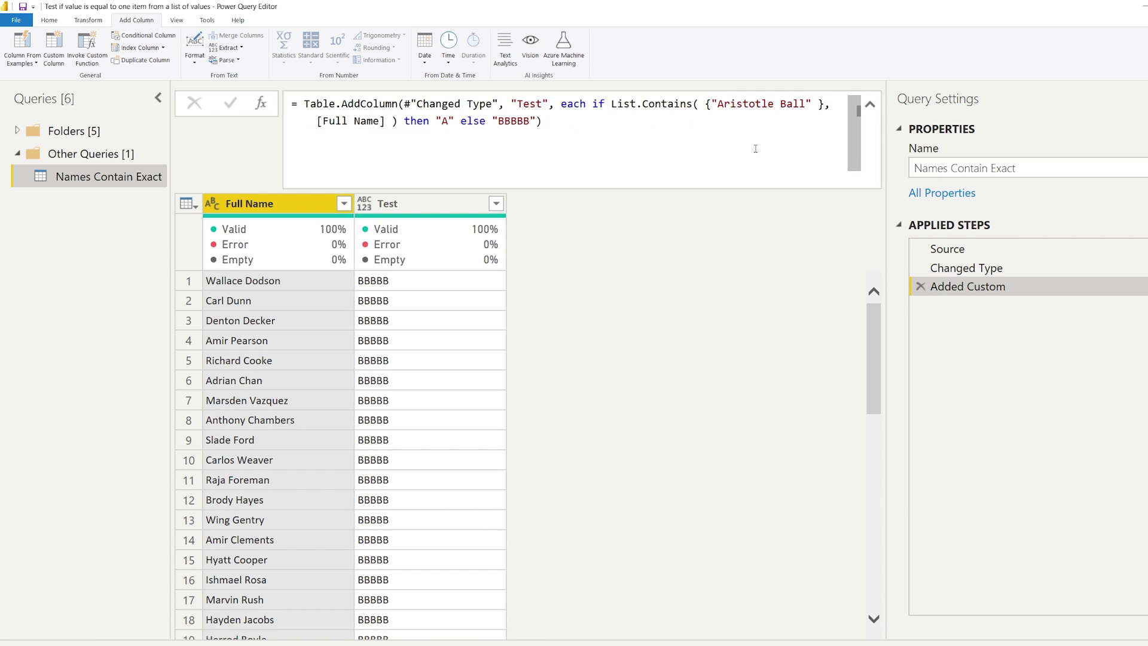
scroll(479, 340, down, 5)
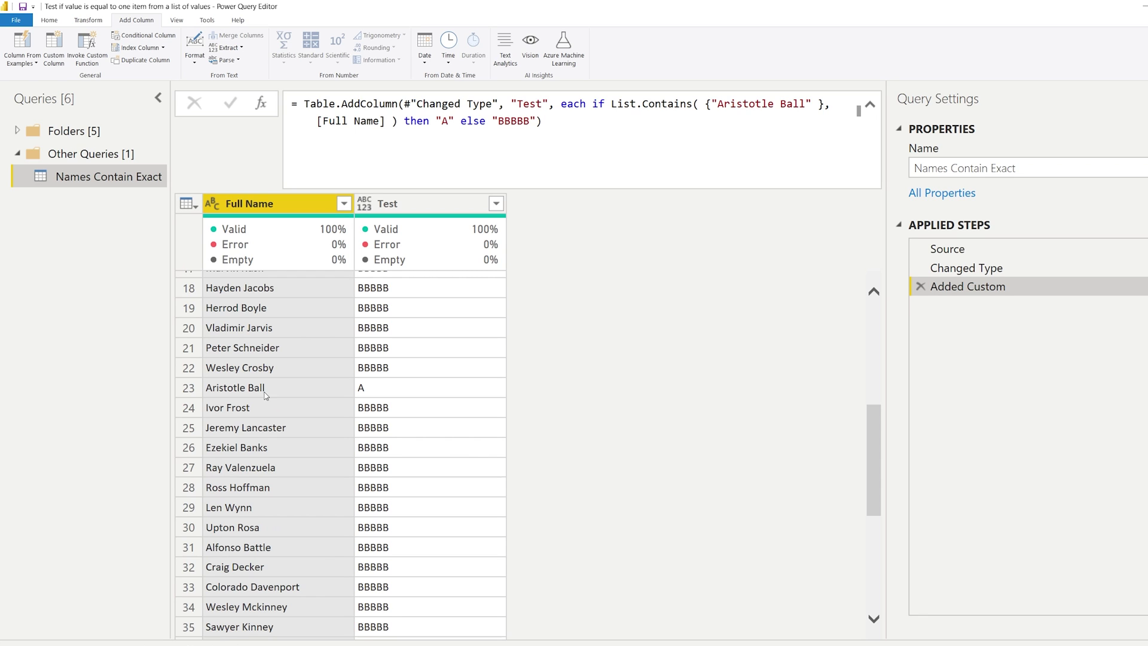
scroll(730, 147, up, 5)
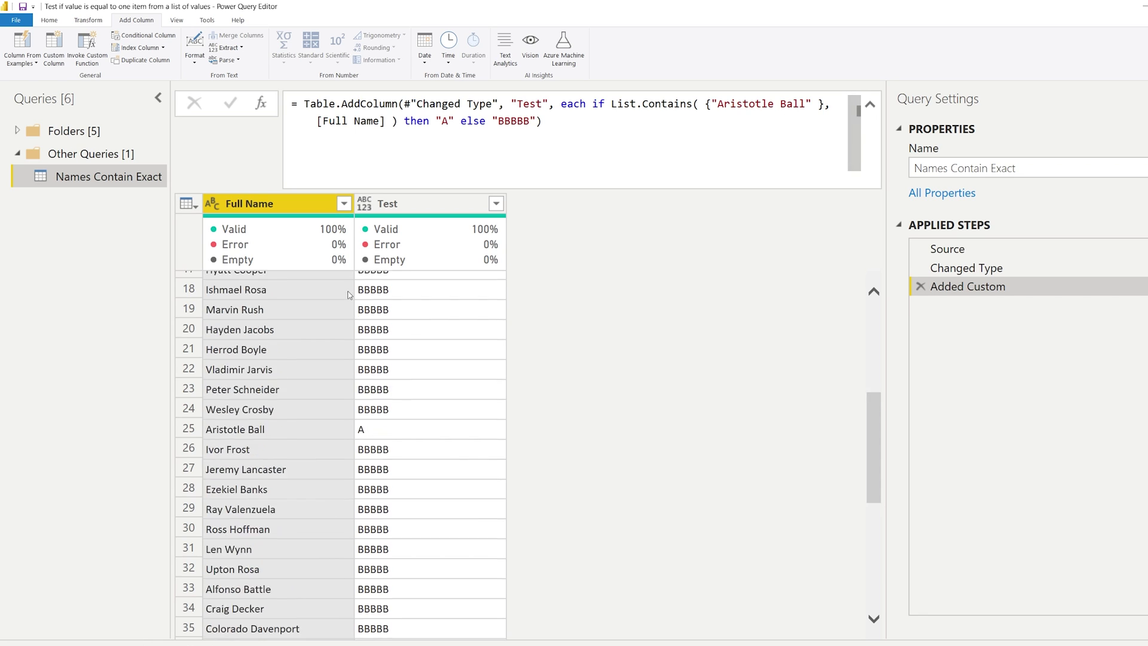
Change the listed name from "Aristotle Ball" to "Wallace" and apply the formula
double_click(755, 104)
text(Wallac)
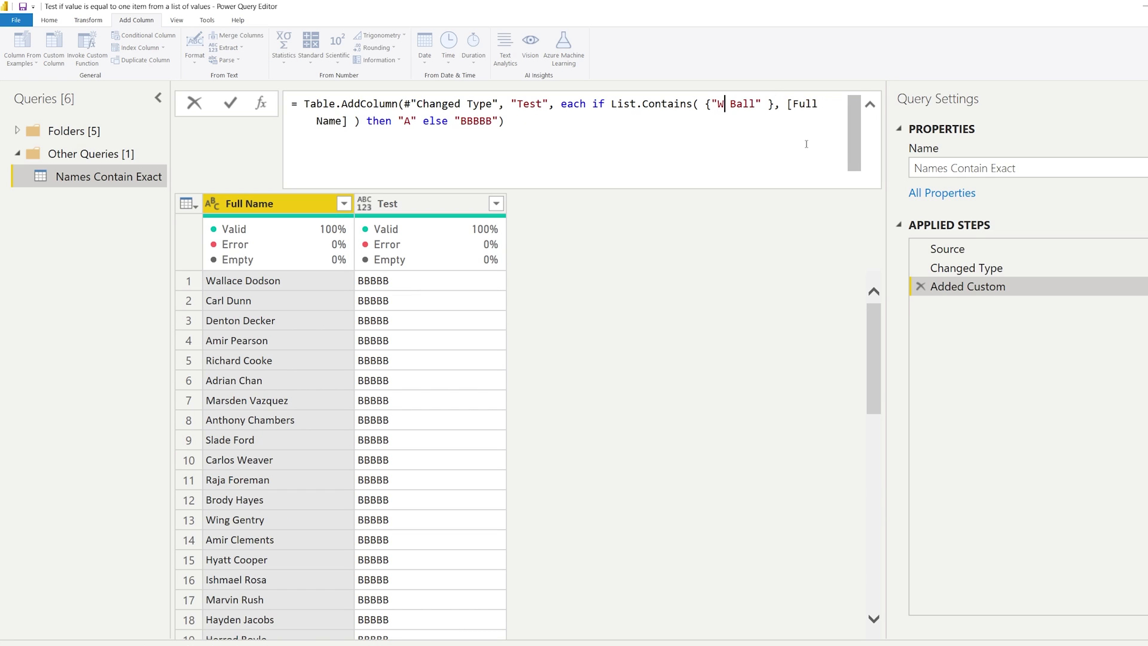
key(Delete)
key(Delete)
key(Delete)
key(Delete)
key(Delete)
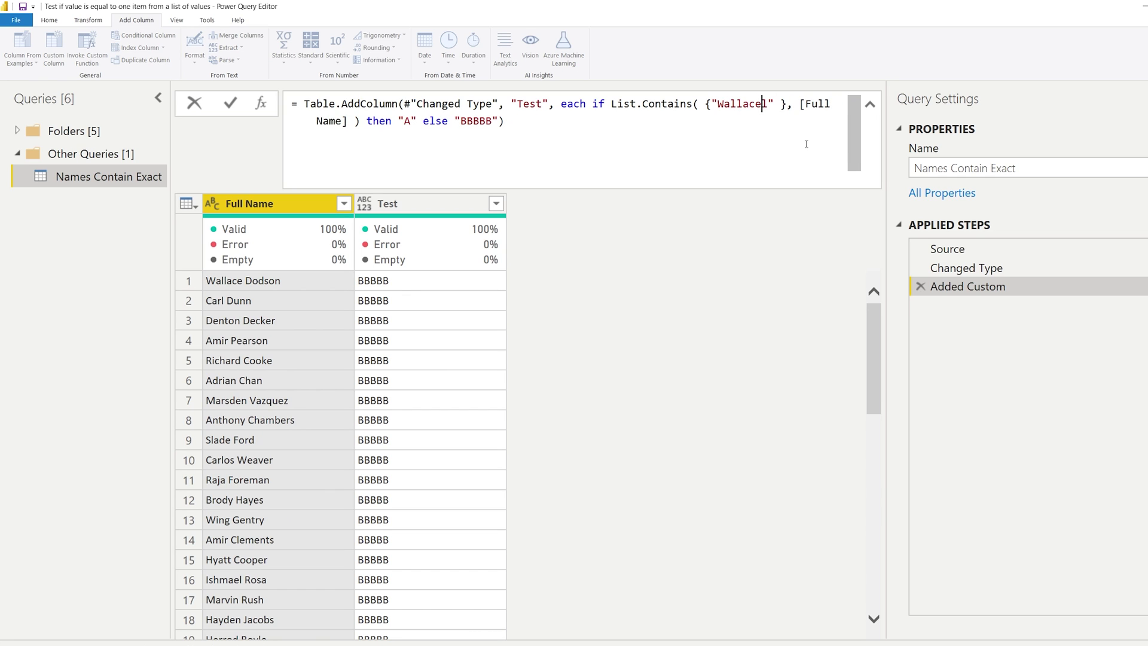
text(e)
click(724, 285)
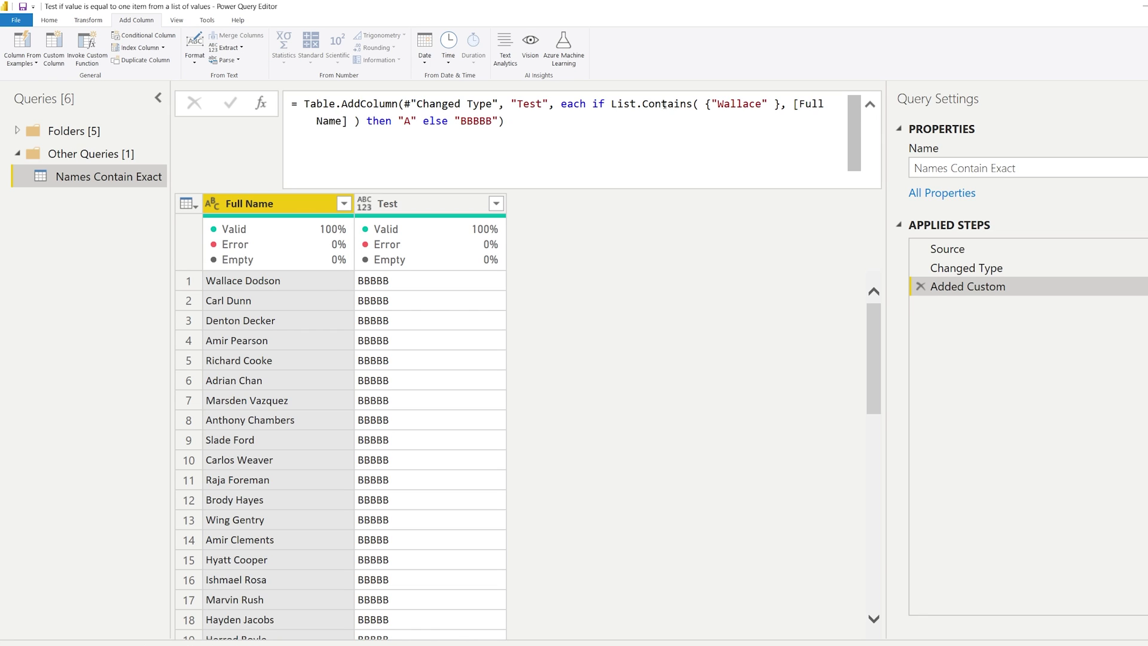
click(765, 106)
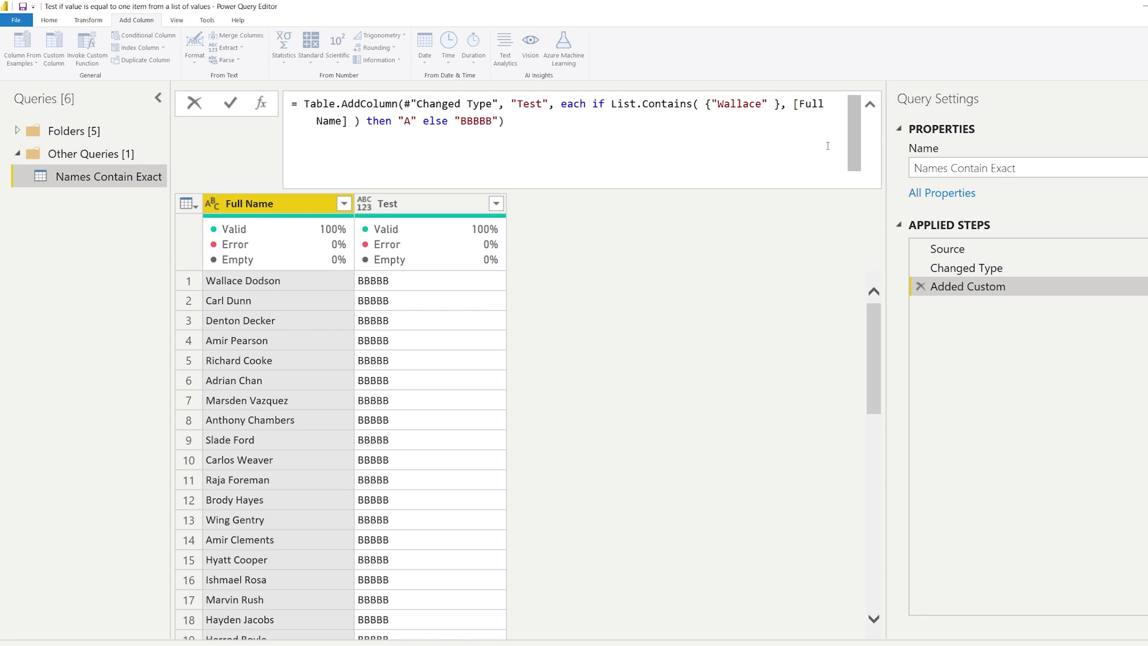
text(Dodson)
key(BackSpace)
key(BackSpace)
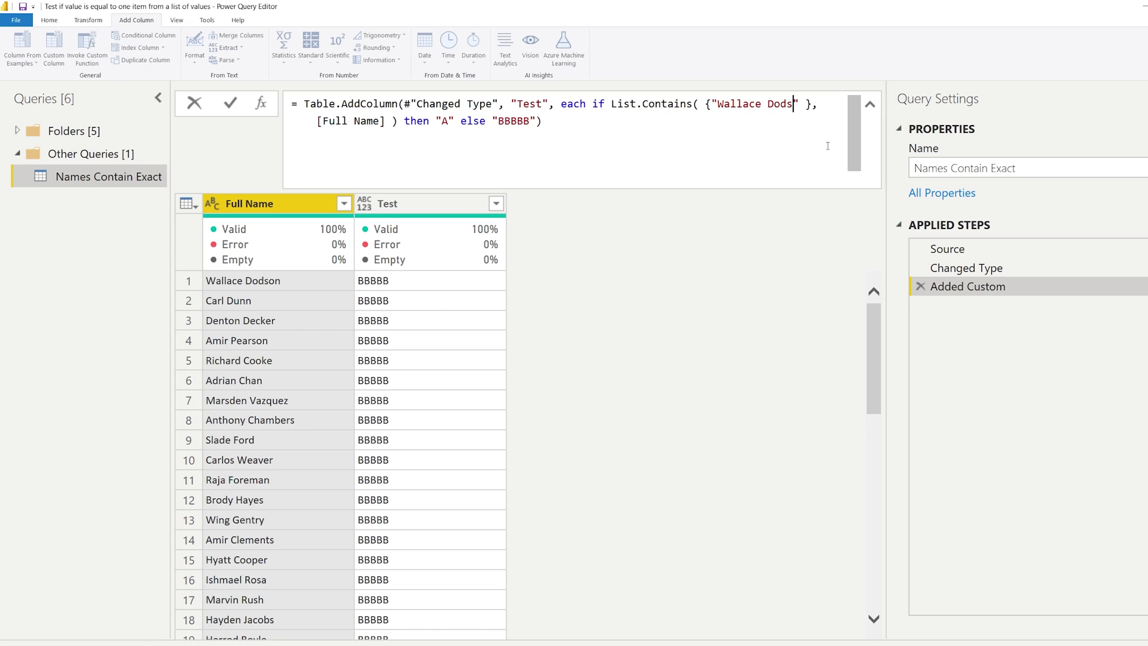
text(on)
key(Return)
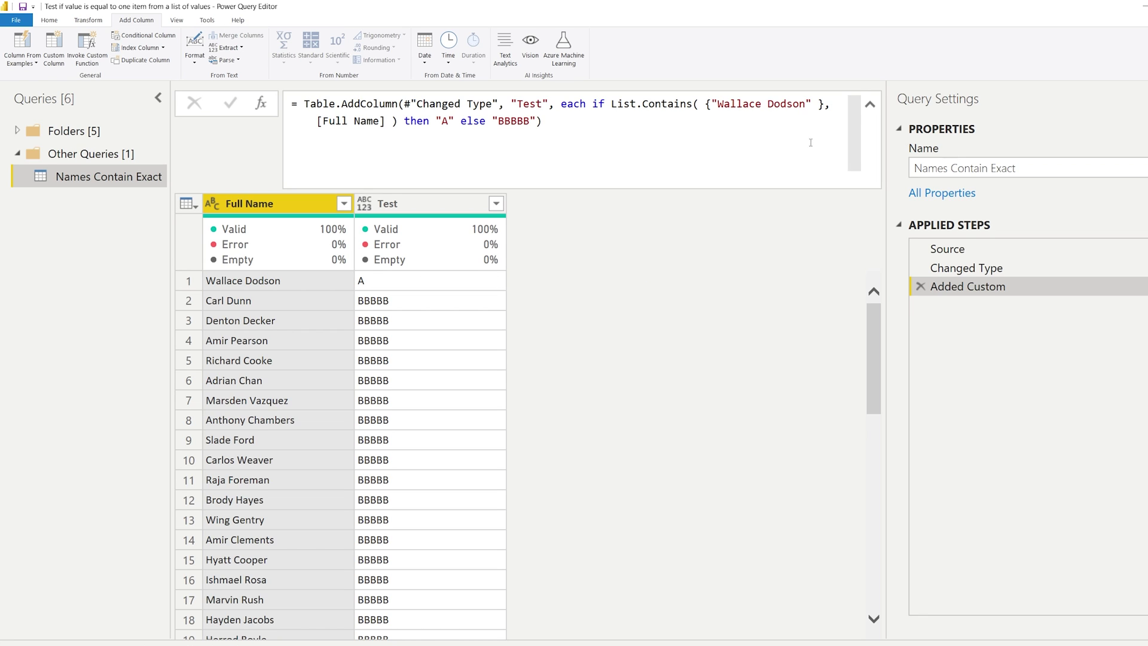
double_click(778, 106)
key(BackSpace)
key(BackSpace)
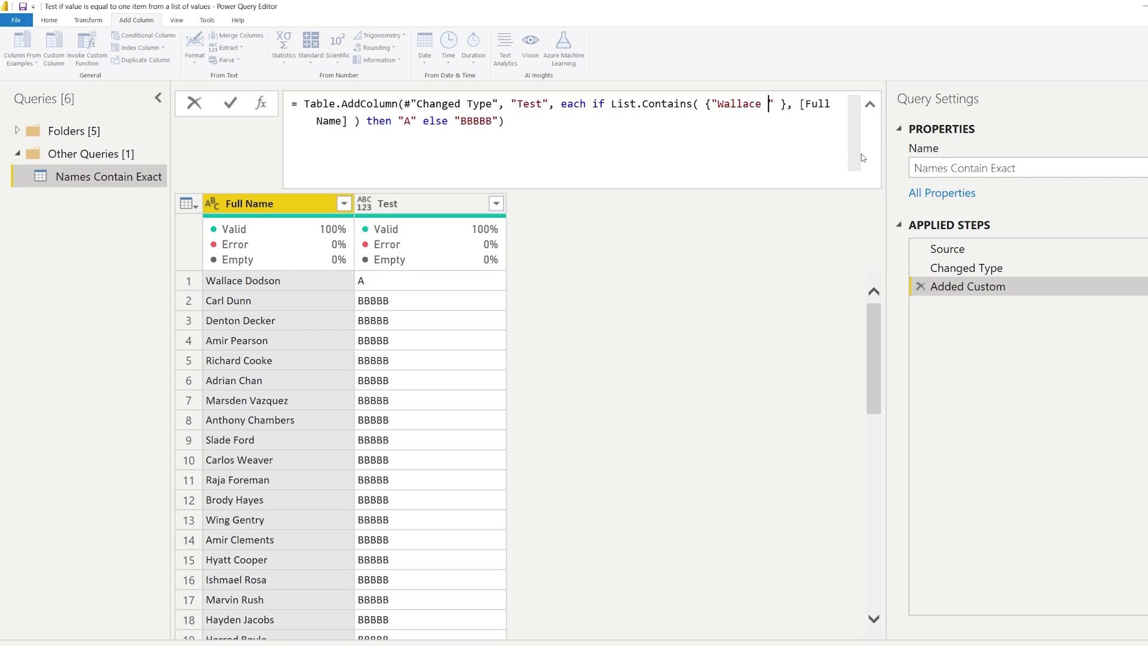
key(Return)
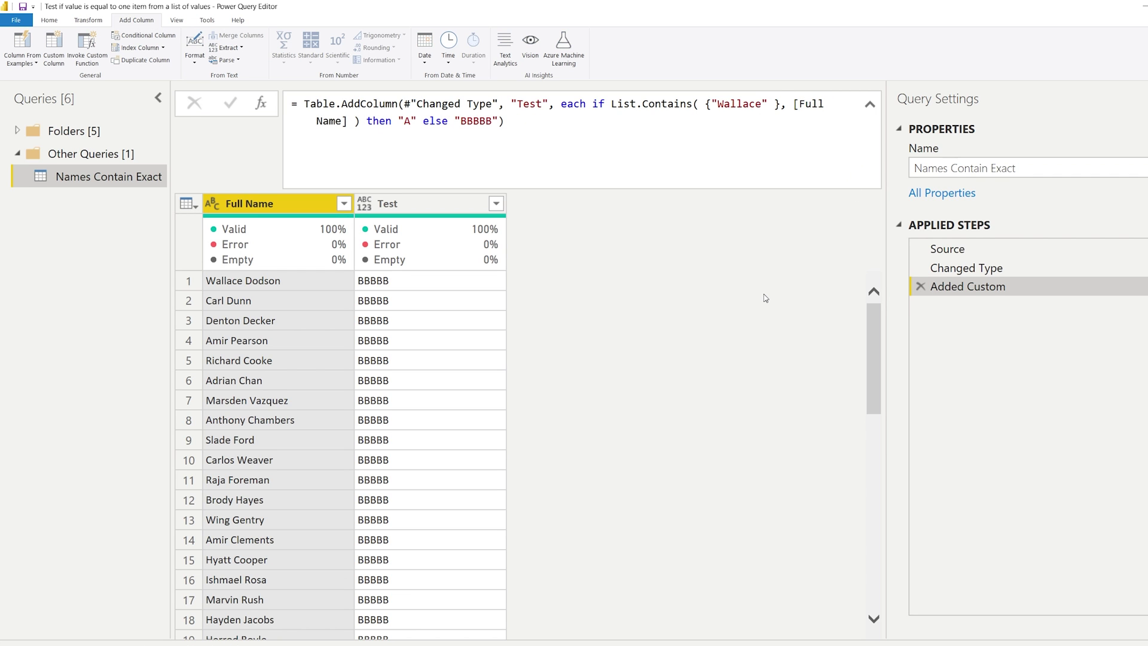